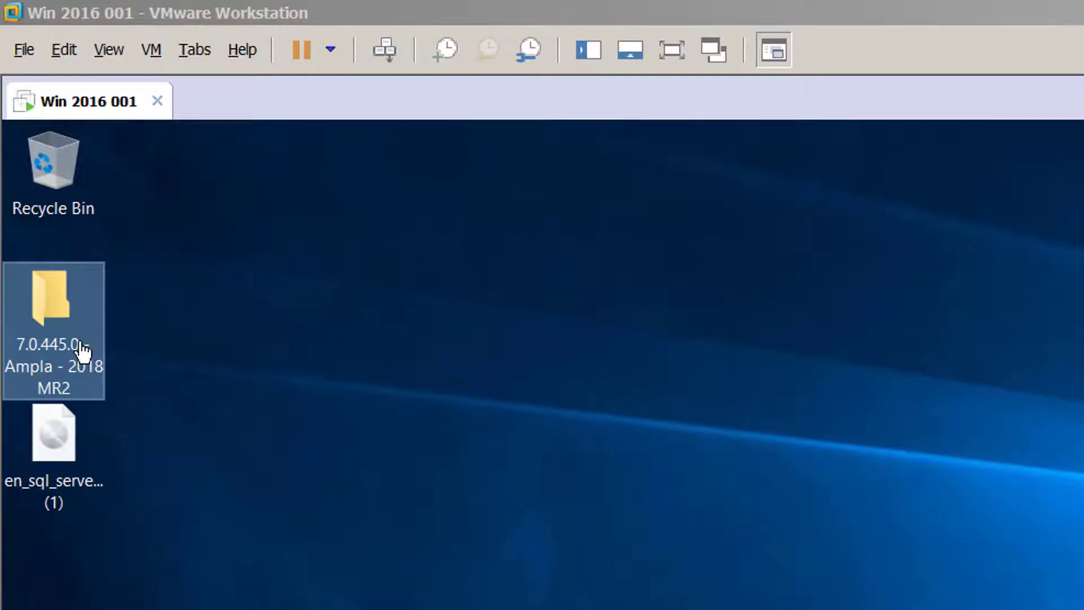
Launch Ampla Setup from the 7.0.445.0 - Ampla - 2018 MR2 Installer\Install folder and review the full server prerequisites list.
double_click(63, 323)
double_click(581, 391)
double_click(581, 390)
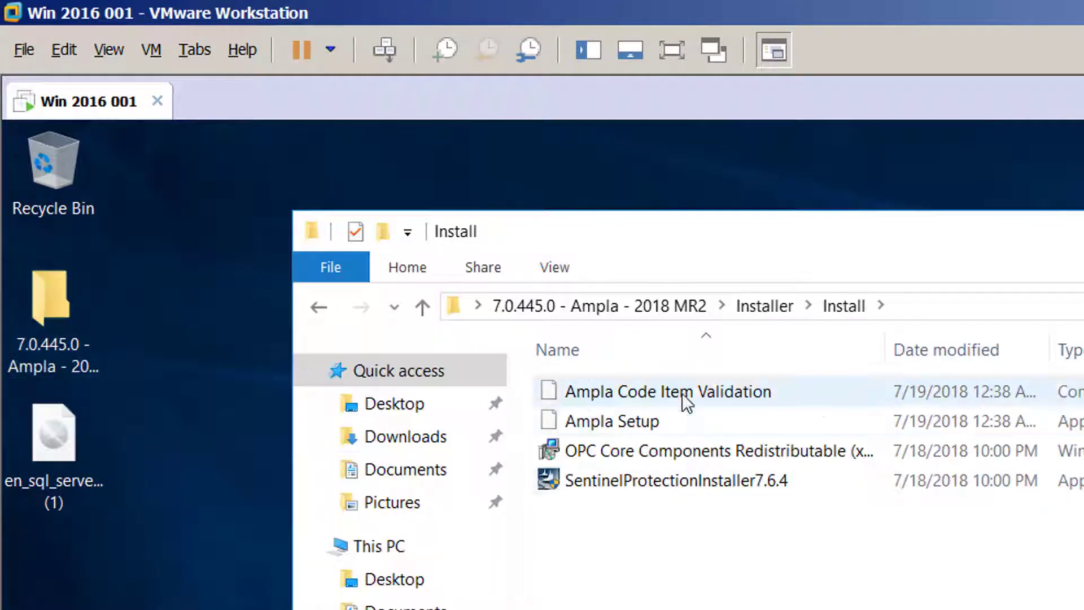
click(659, 417)
double_click(511, 326)
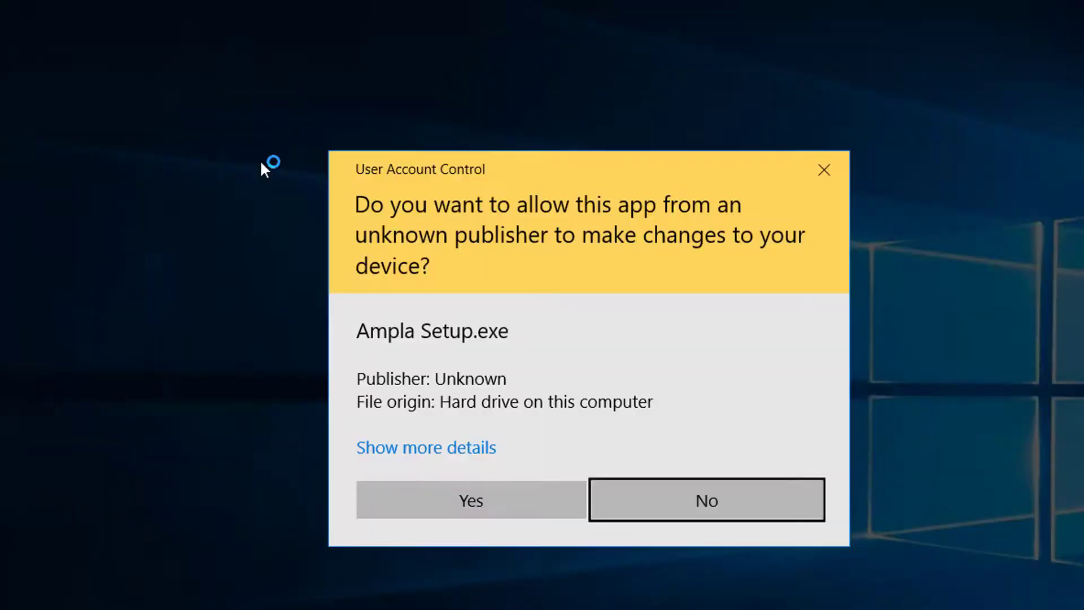
click(512, 496)
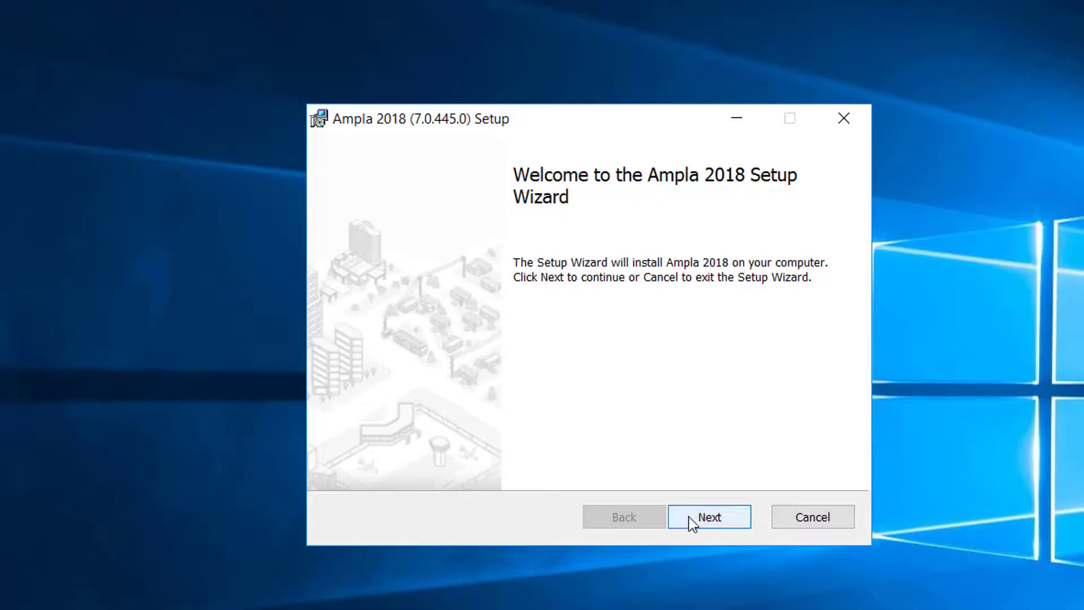
click(690, 518)
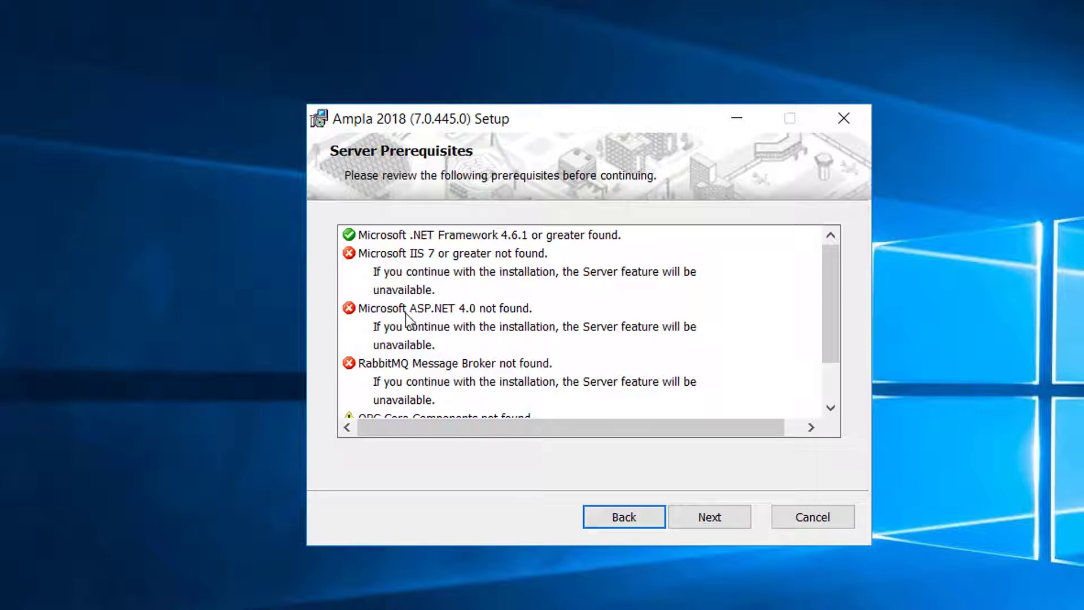
drag(834, 280, 843, 352)
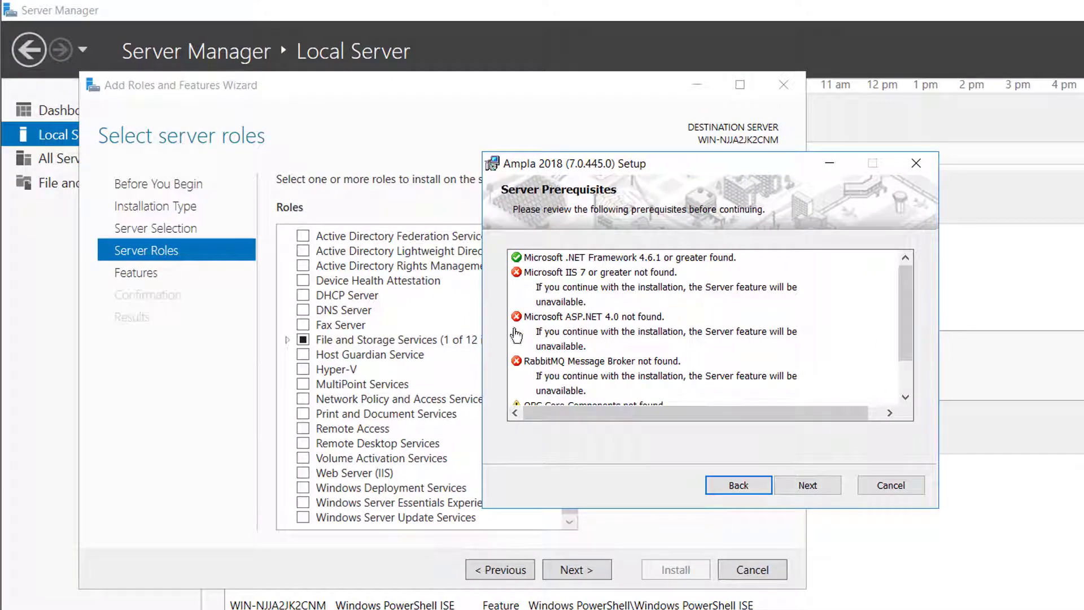
Select the Web Server (IIS) role in the Add Roles and Features Wizard, including its required management tools.
click(211, 409)
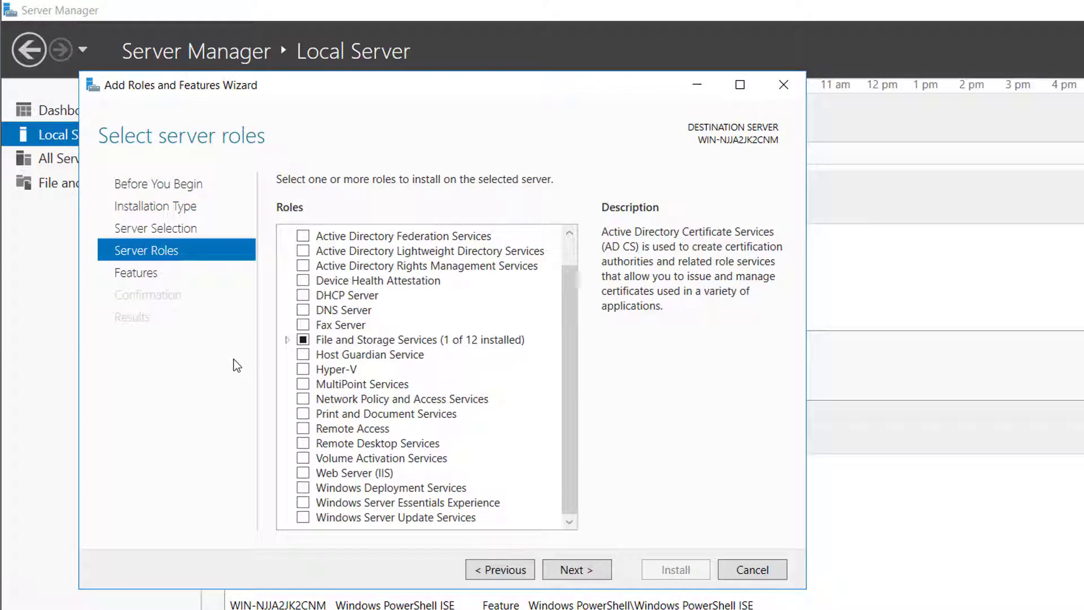
click(303, 474)
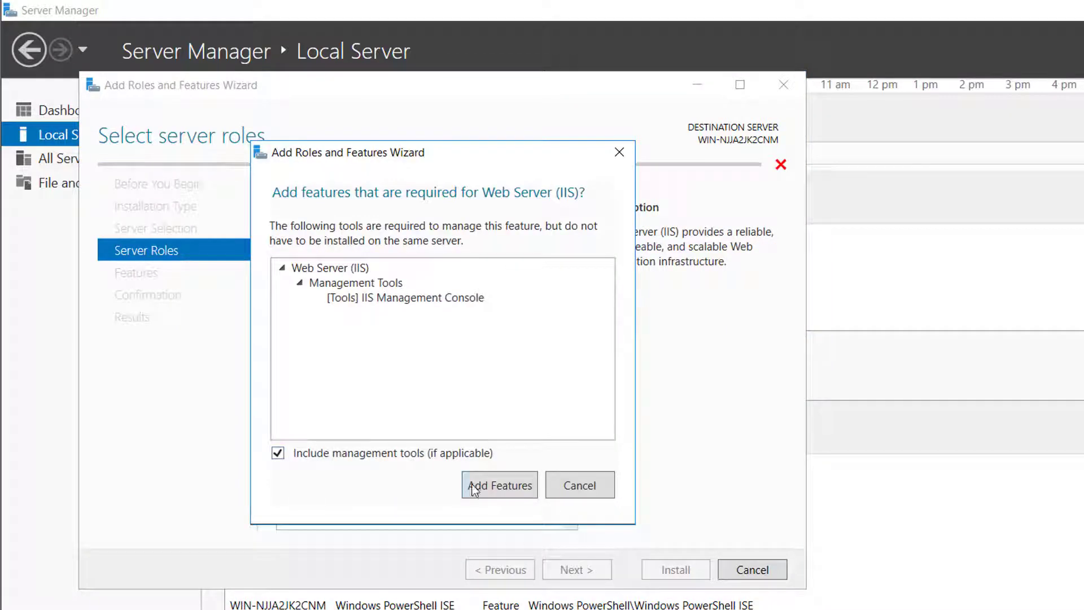
click(499, 485)
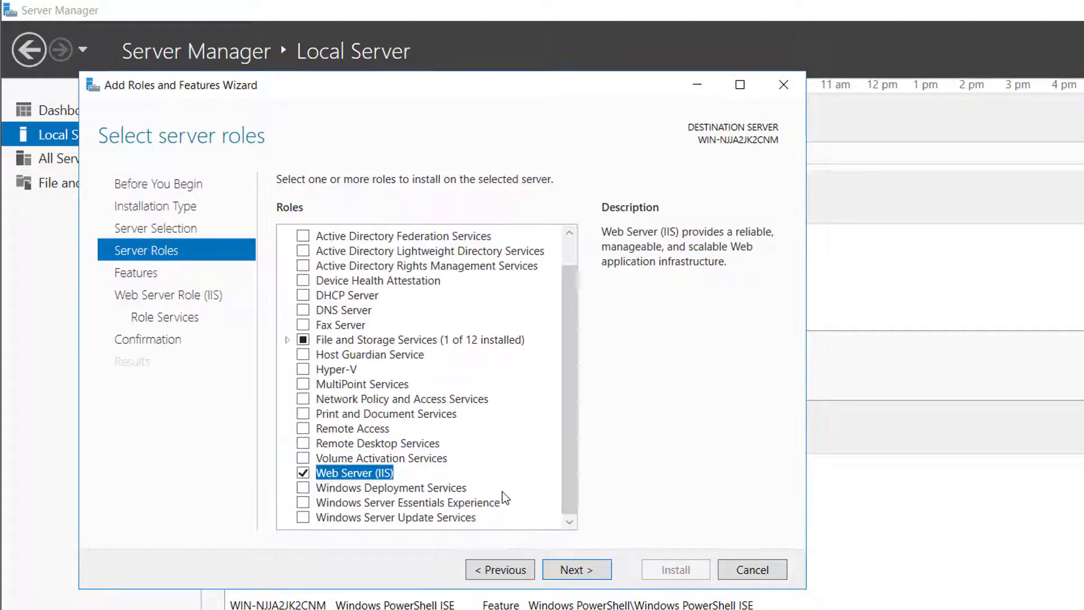
Keep the default features and IIS role services, and install the Web Server role.
click(564, 571)
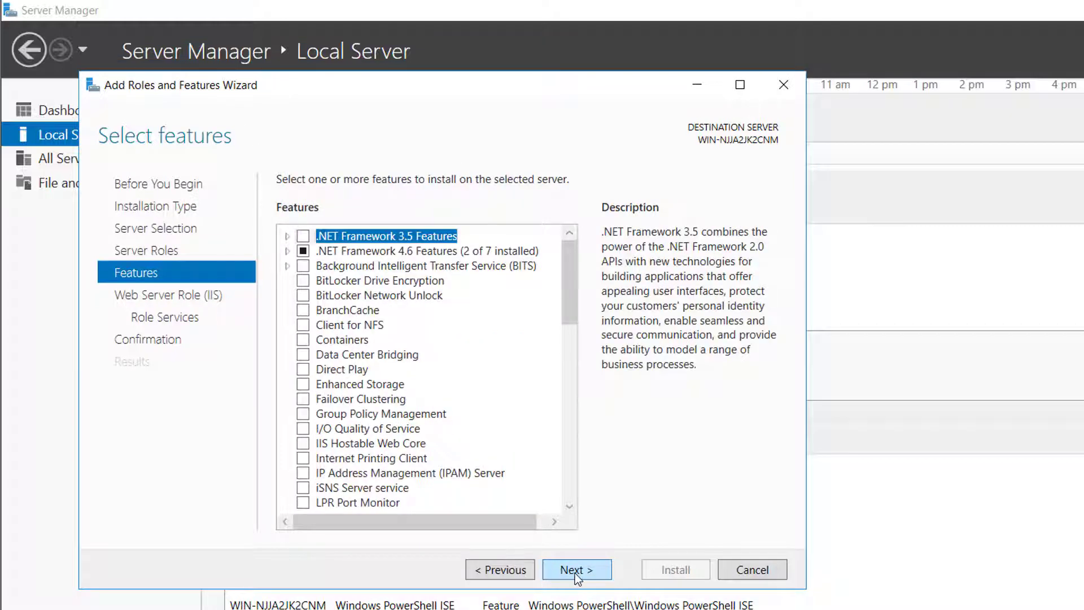
click(577, 572)
click(576, 572)
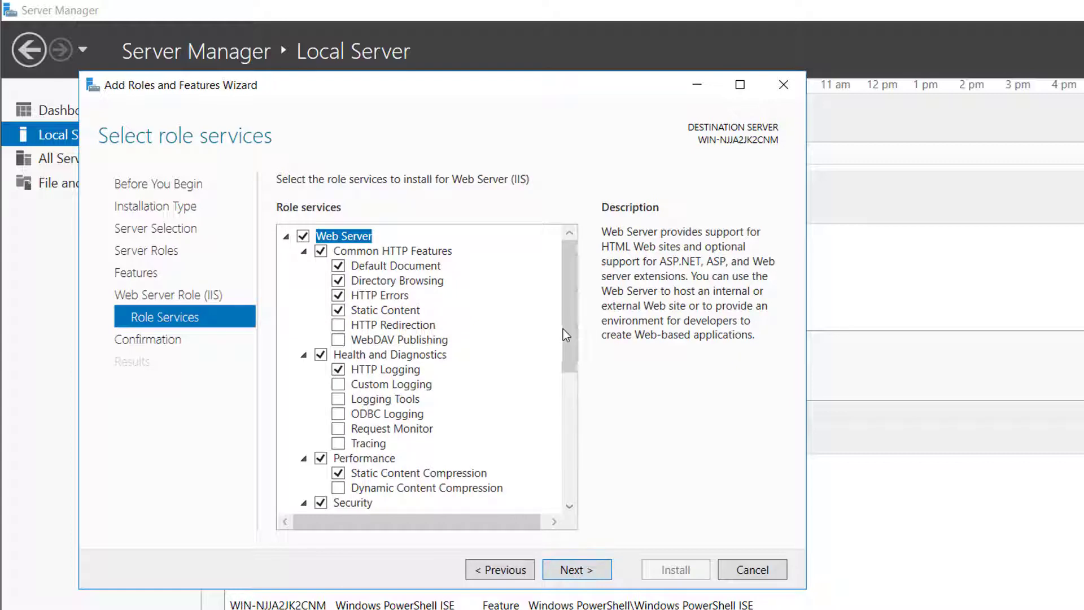
drag(572, 346, 600, 489)
click(581, 573)
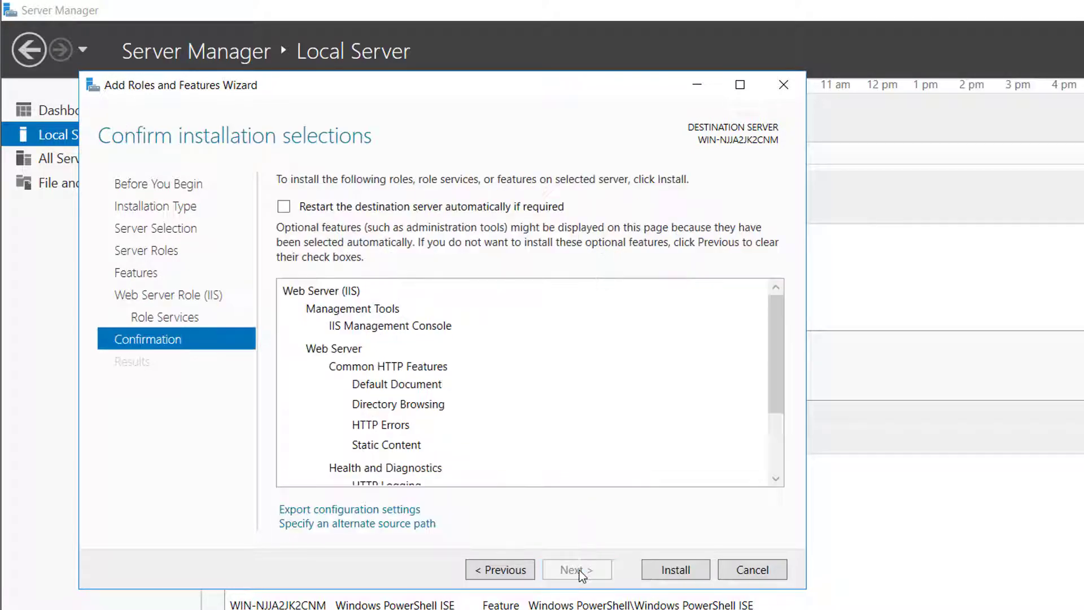
click(679, 569)
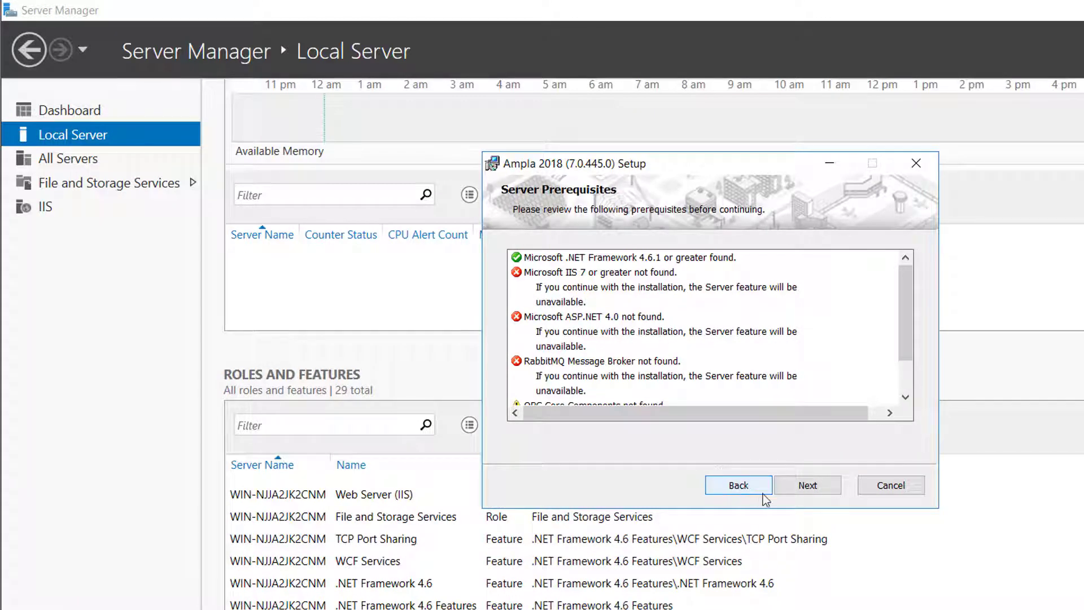
Cancel the open Ampla 2018 setup and relaunch it to recheck the server prerequisites.
click(883, 483)
click(668, 373)
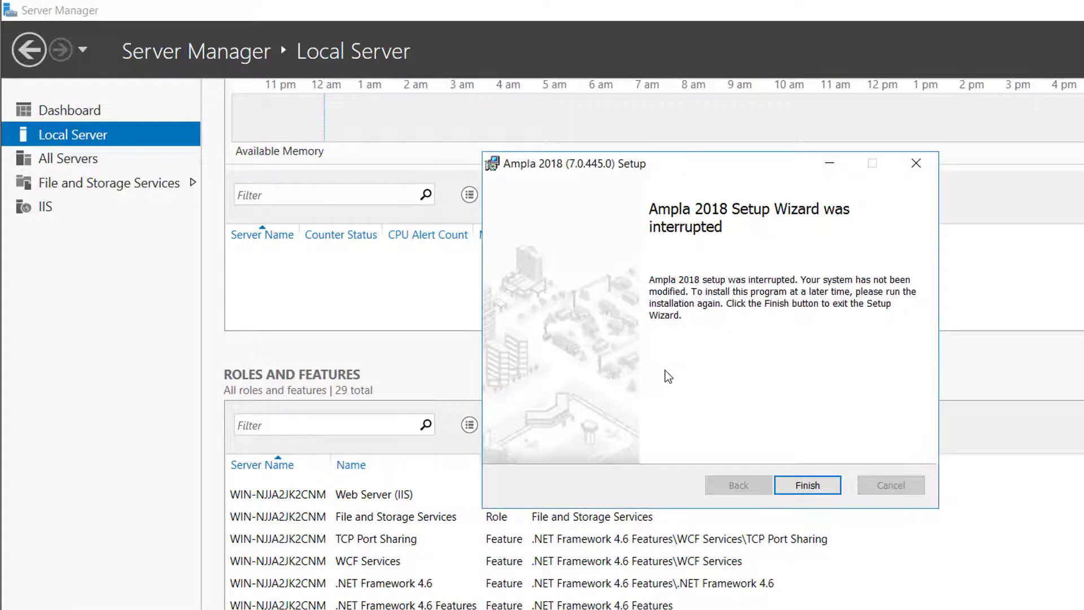
click(807, 485)
double_click(424, 203)
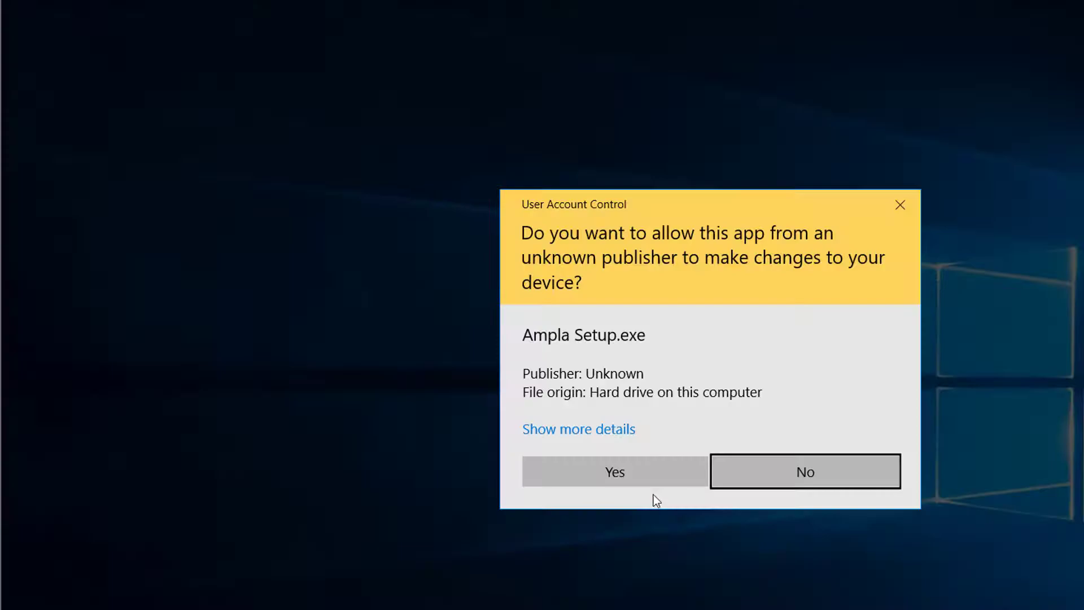
click(648, 478)
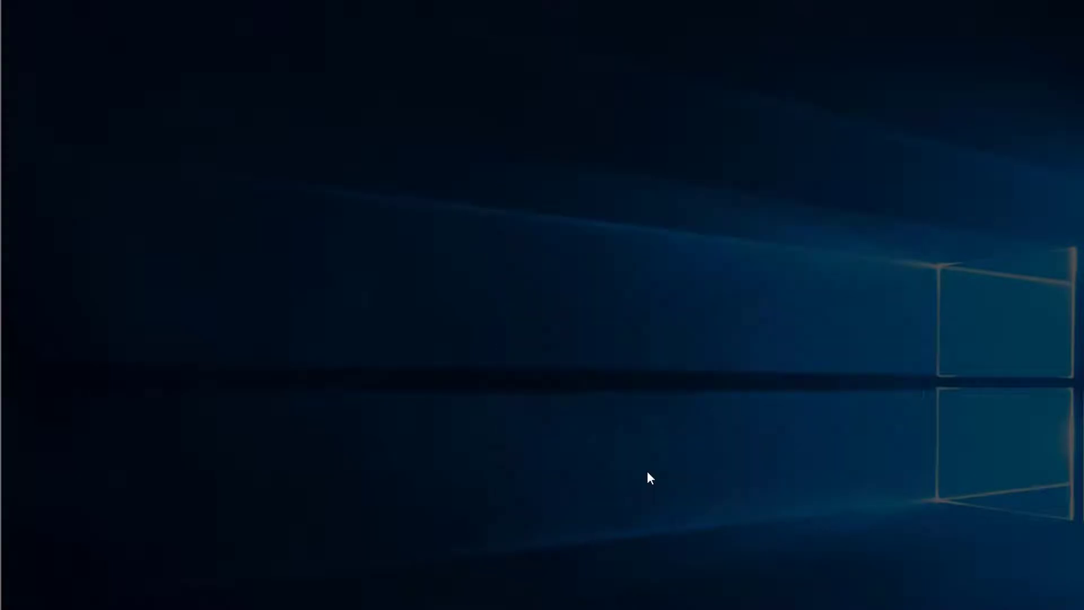
click(806, 486)
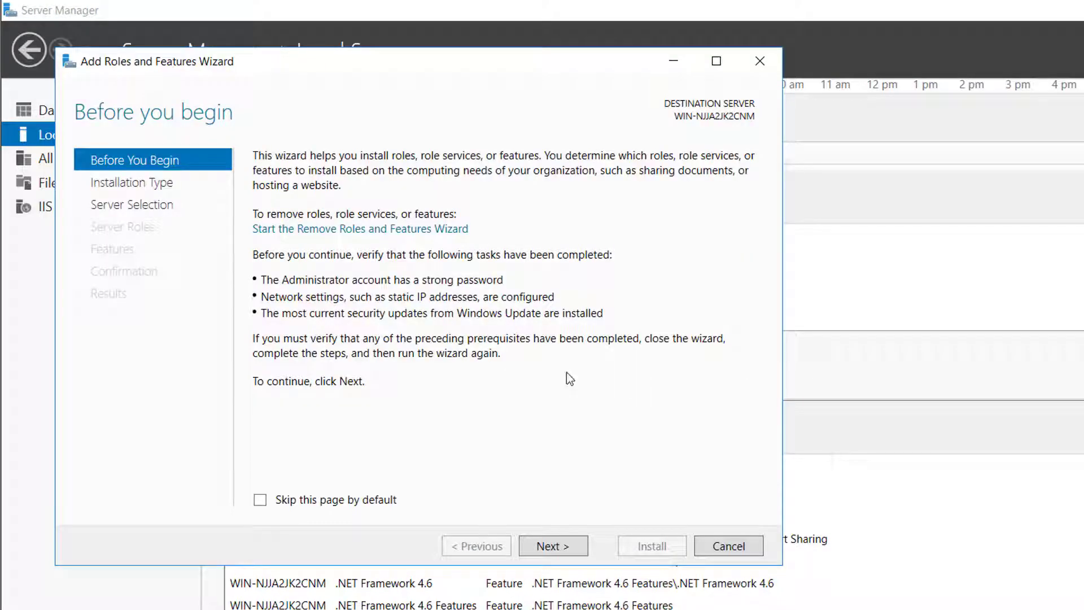
Install .NET Framework 3.5 Features on the local server with HTTP Activation, Non-HTTP Activation and their required features.
click(554, 546)
click(554, 547)
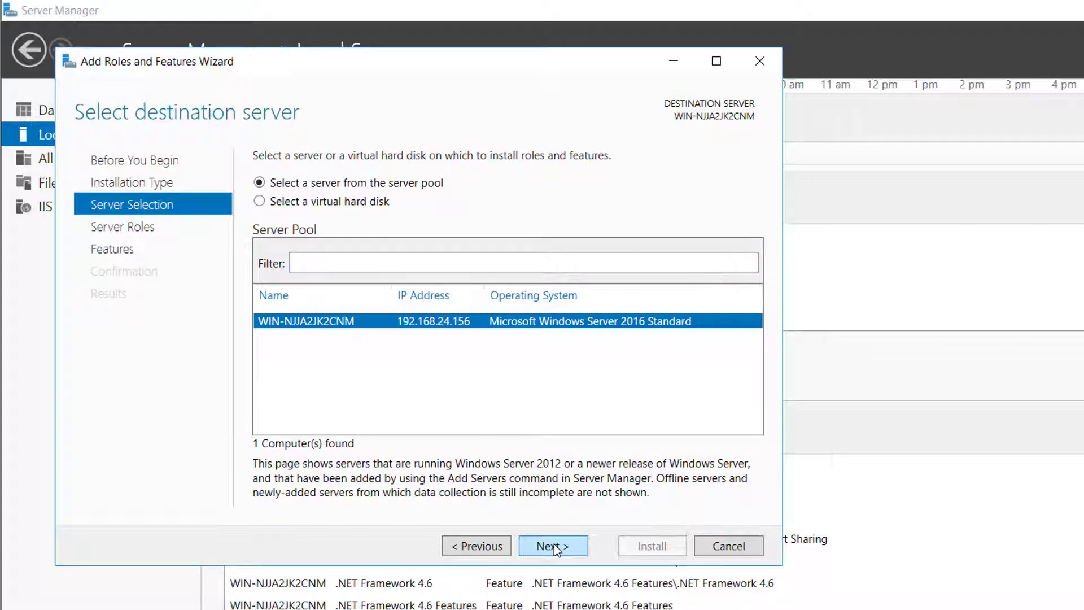
click(554, 546)
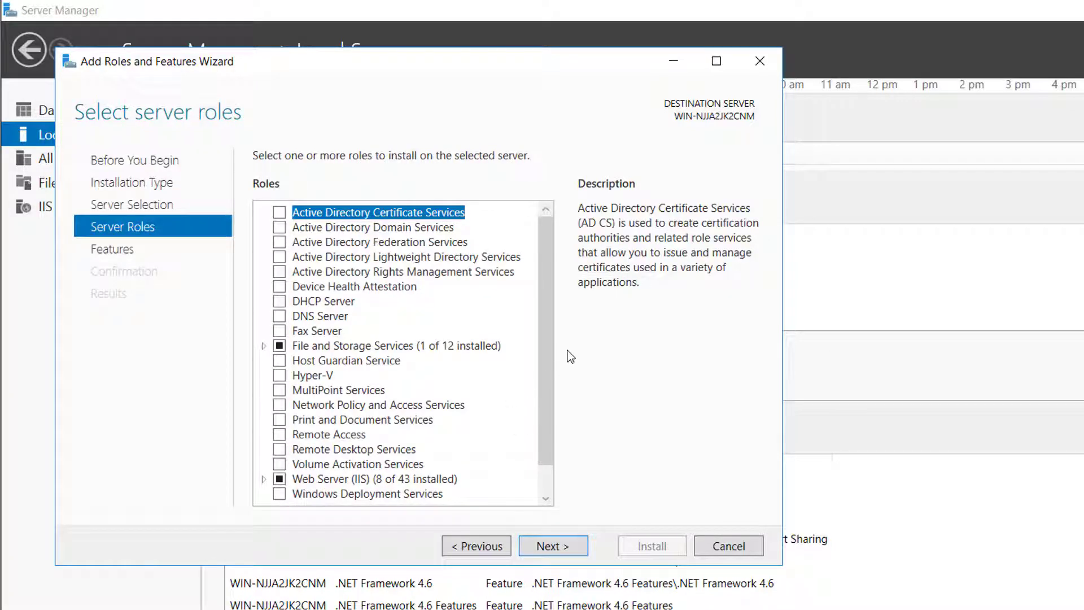
click(558, 547)
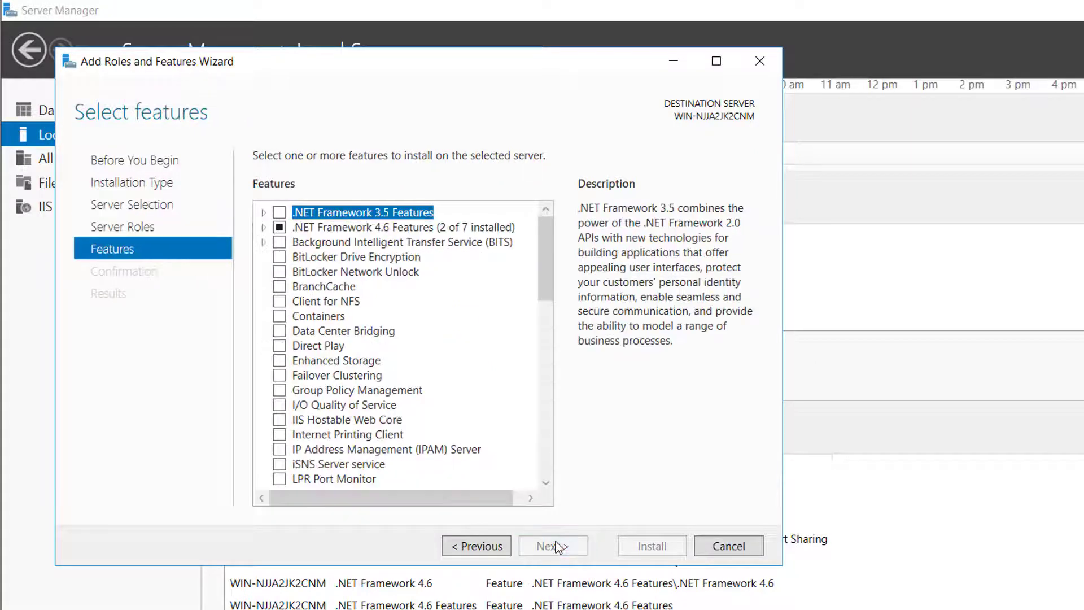
click(264, 212)
click(280, 213)
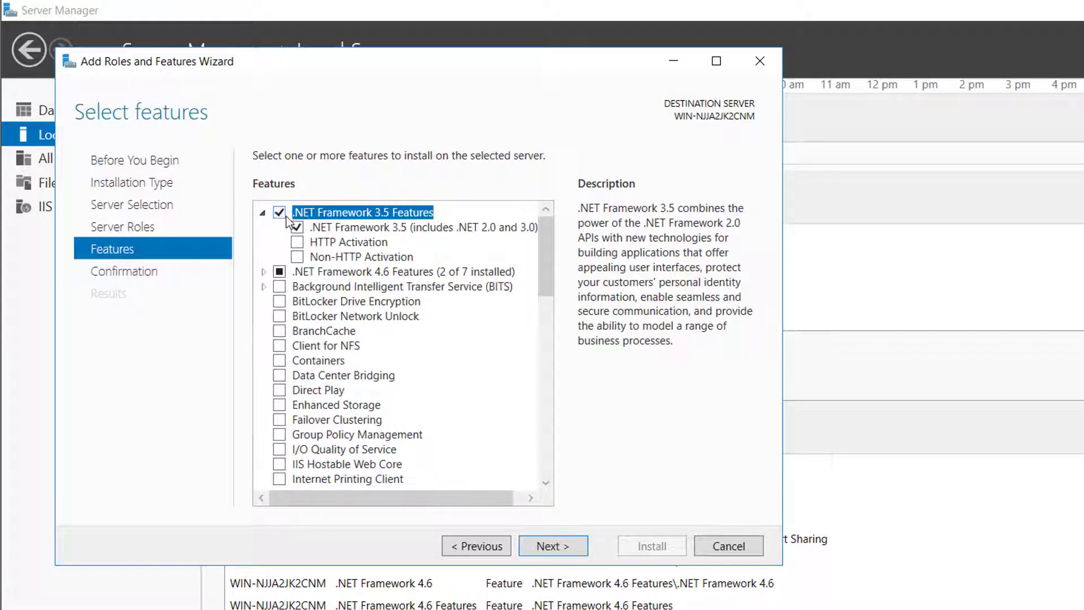
click(297, 242)
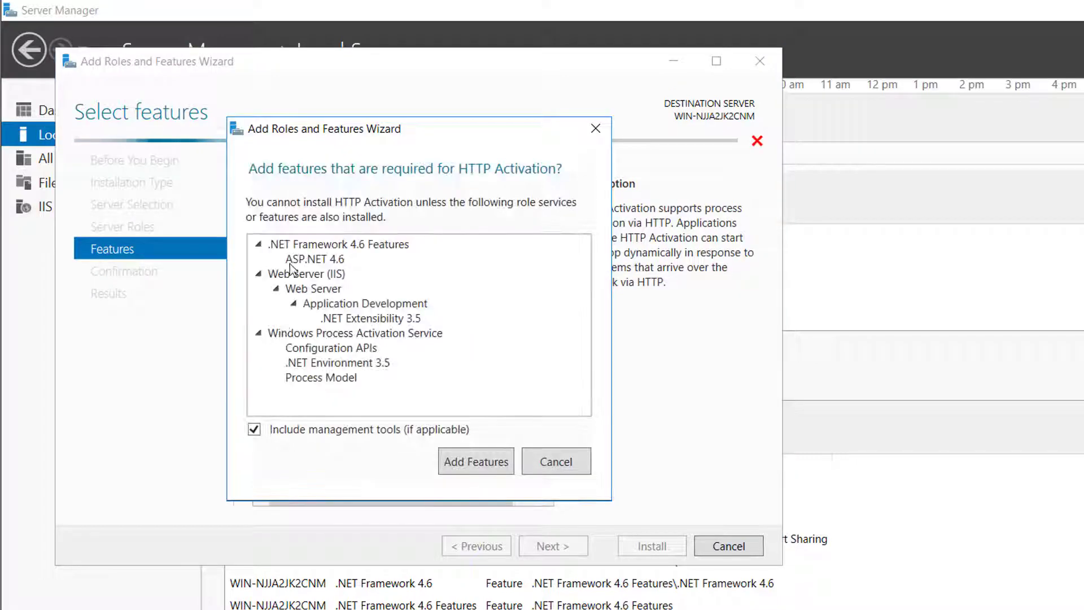
click(463, 463)
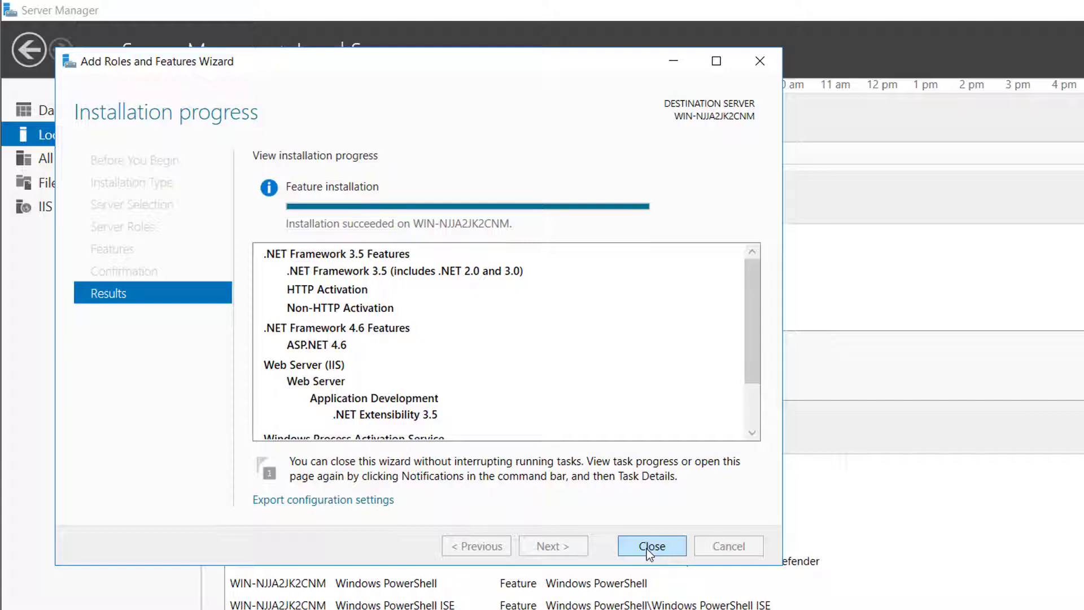
click(650, 546)
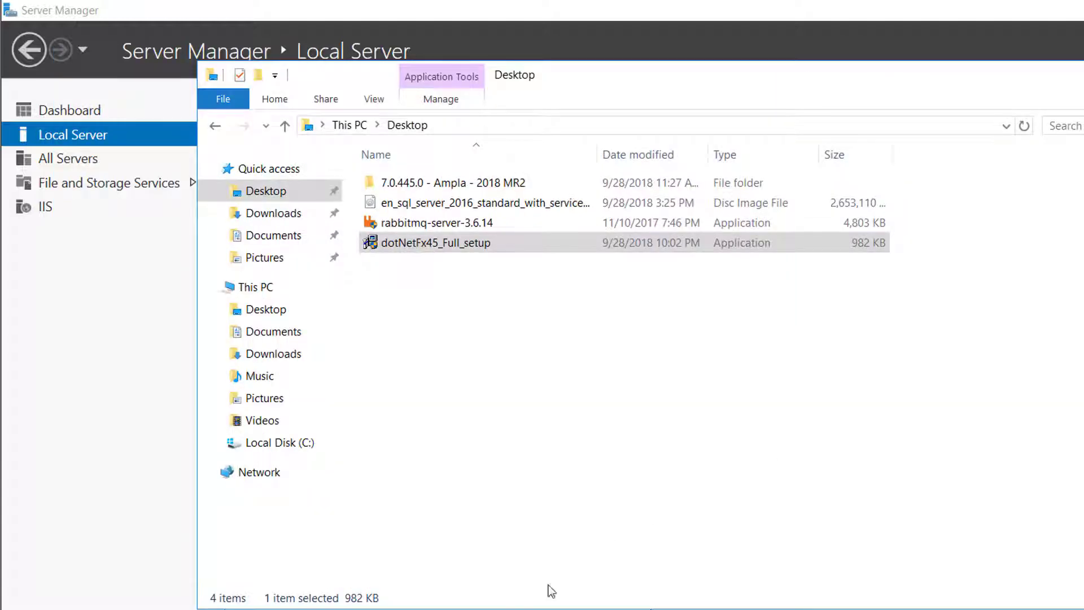
Return to the Ampla 2018 setup and cancel the installation.
click(544, 609)
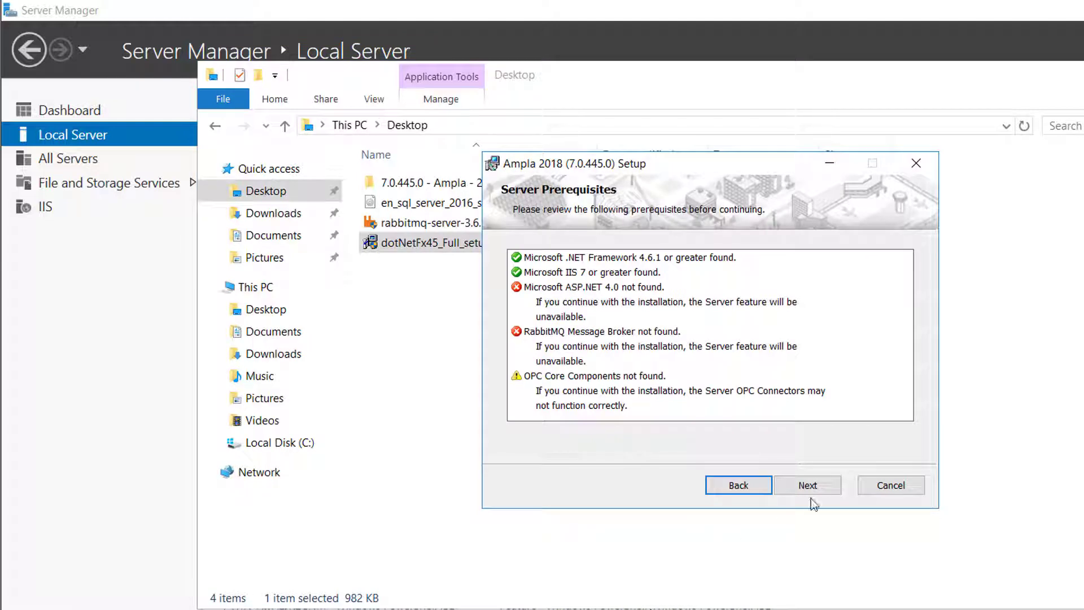
click(891, 487)
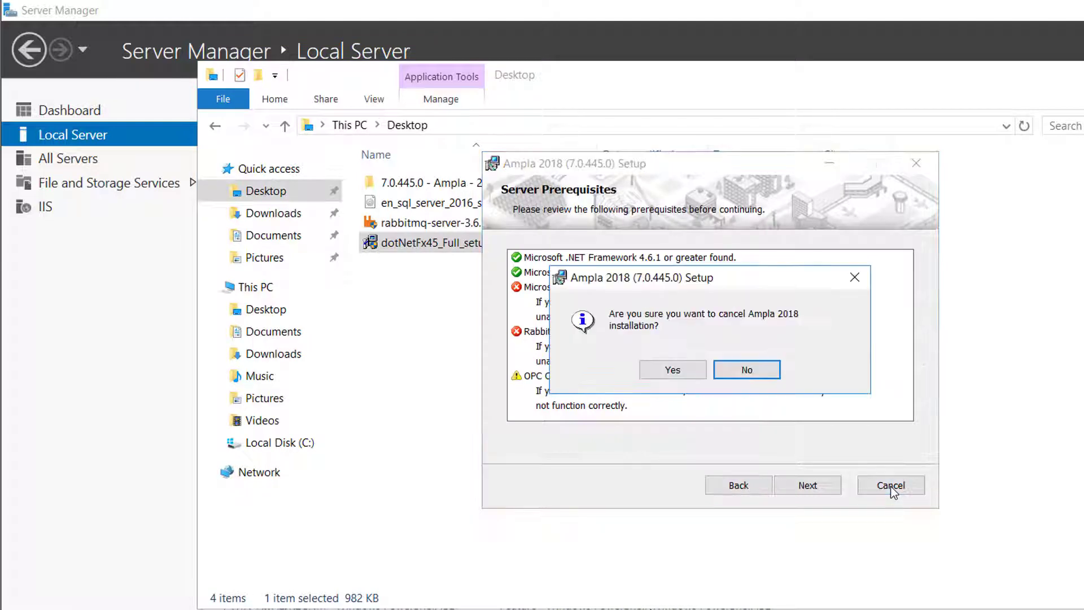
click(674, 369)
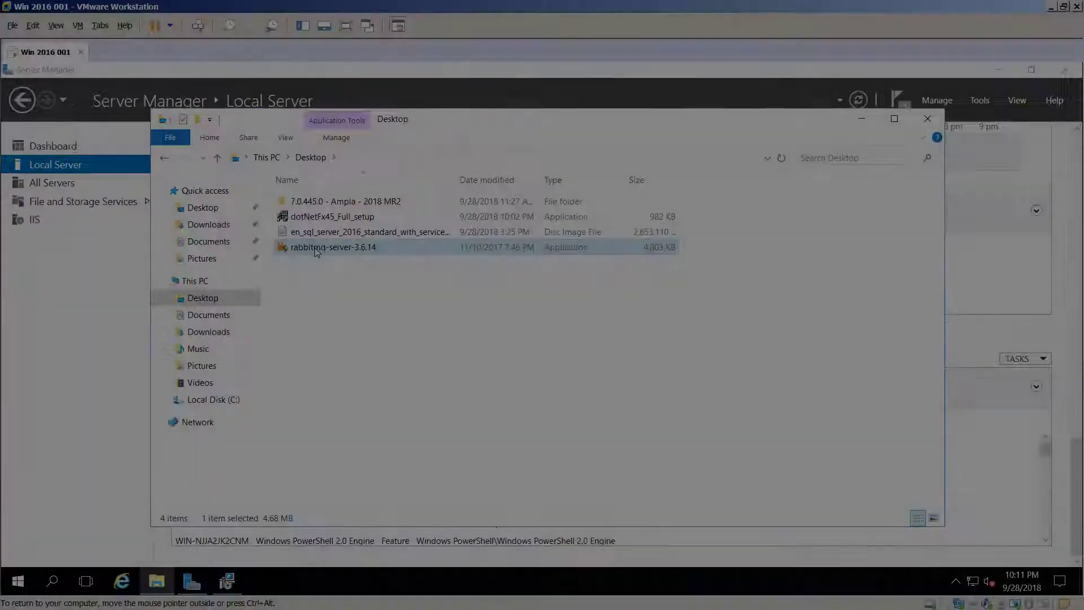
From the rabbitmq-server-3.6.14 installer, open the Erlang download site and download the OTP 21.1 Windows 64-bit Binary File.
click(438, 418)
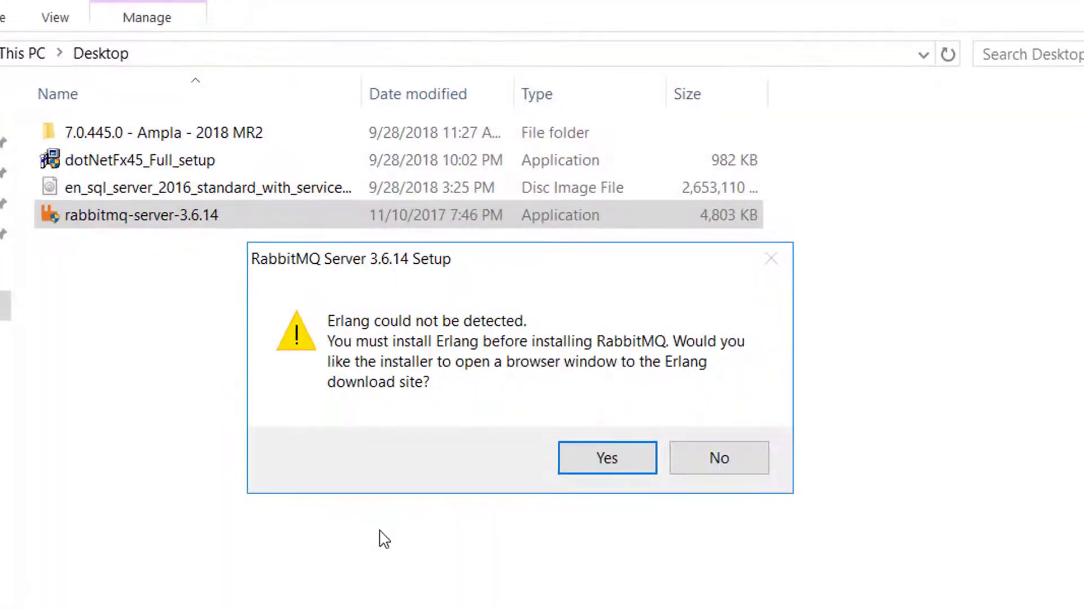
click(592, 467)
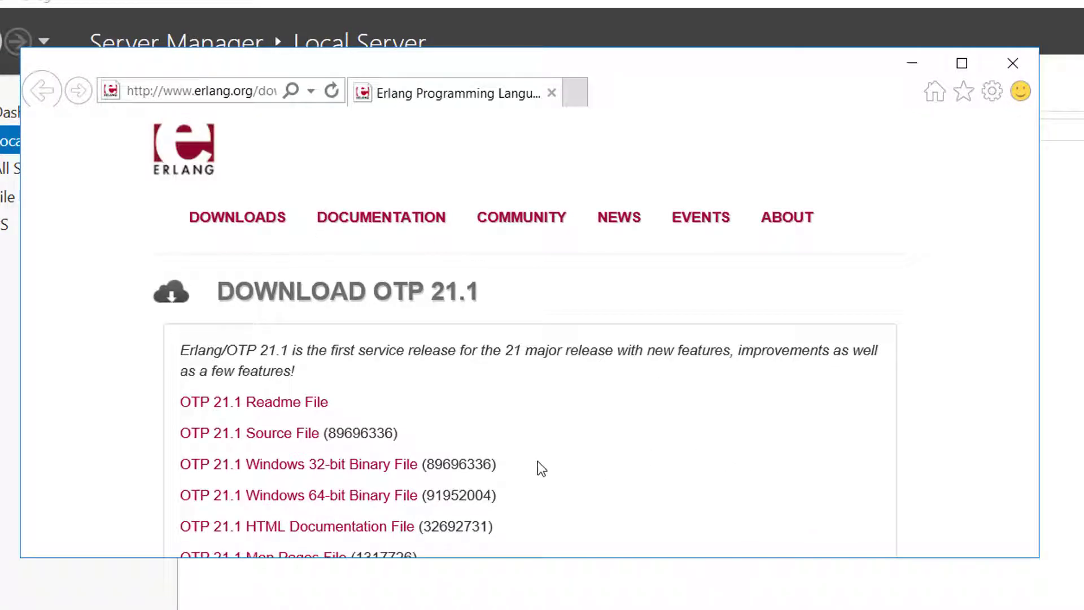
scroll(210, 448, down, 2)
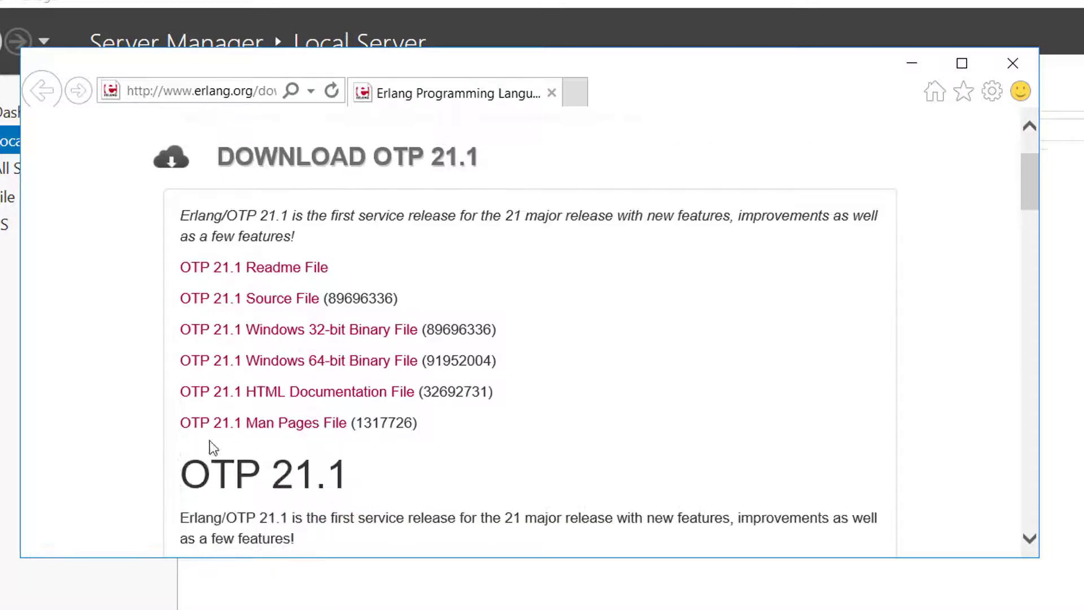
scroll(105, 411, down, 4)
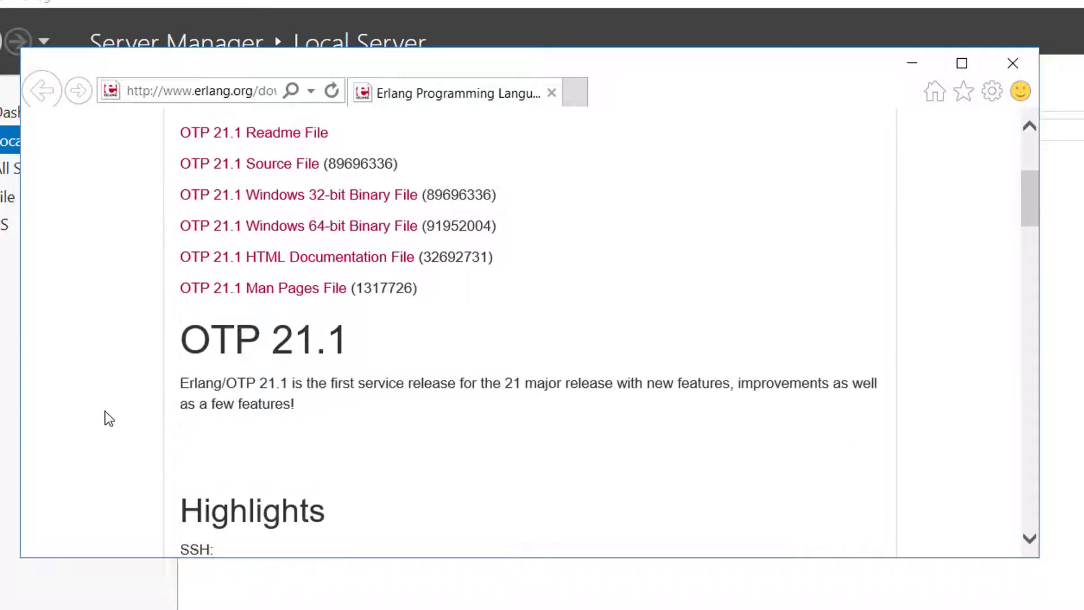
scroll(106, 411, up, 4)
scroll(105, 419, down, 8)
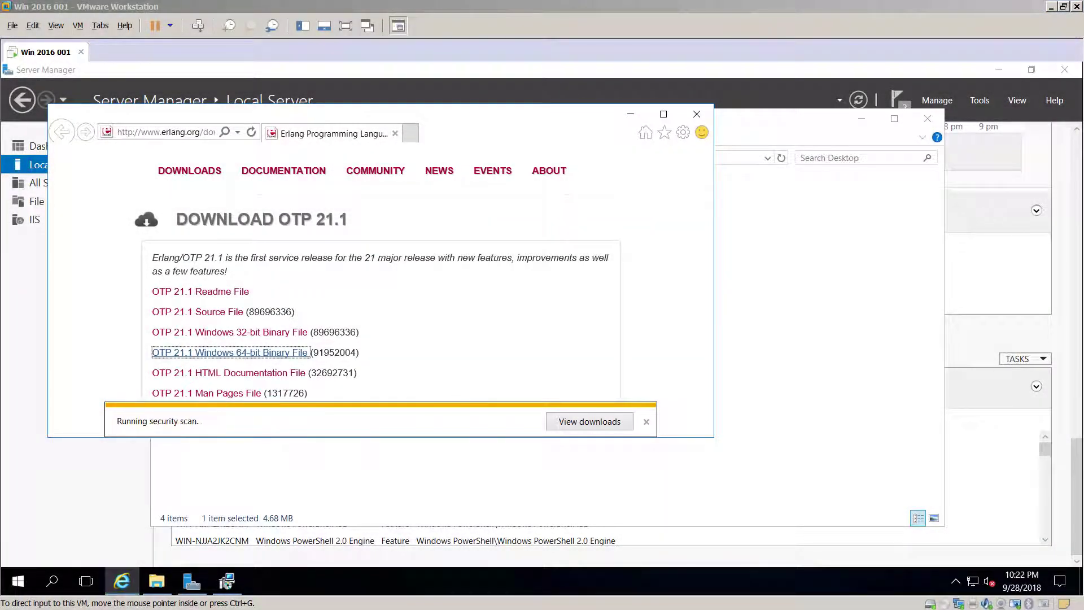
Run the downloaded otp_win64_21.1 installer and install Erlang OTP 21.
click(590, 421)
click(586, 225)
click(621, 431)
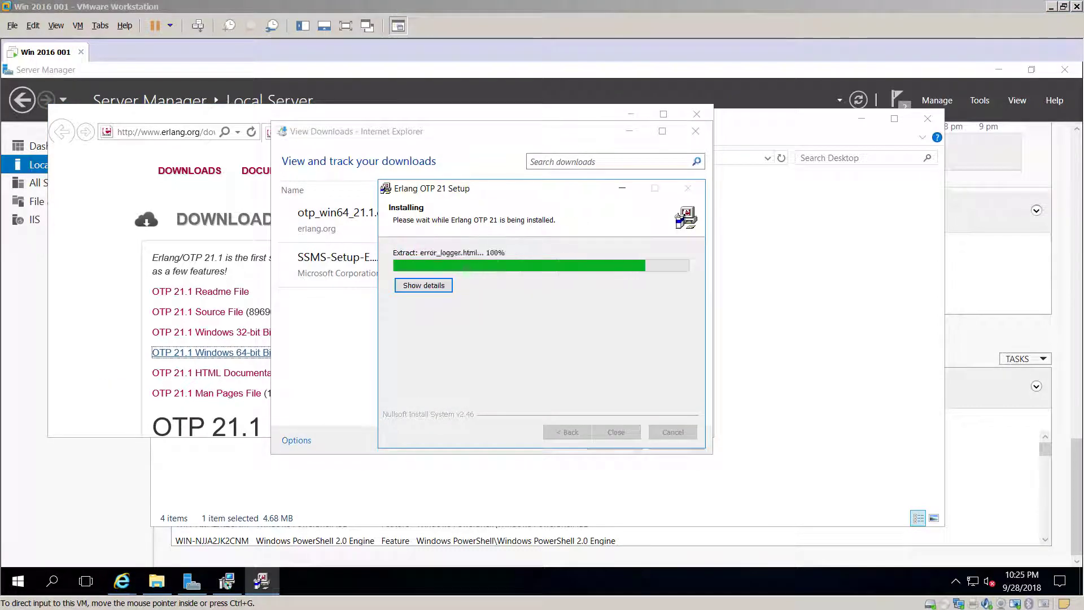
click(616, 432)
Run rabbitmq-server-3.6.14 again and complete the RabbitMQ Server installation.
double_click(333, 248)
click(621, 432)
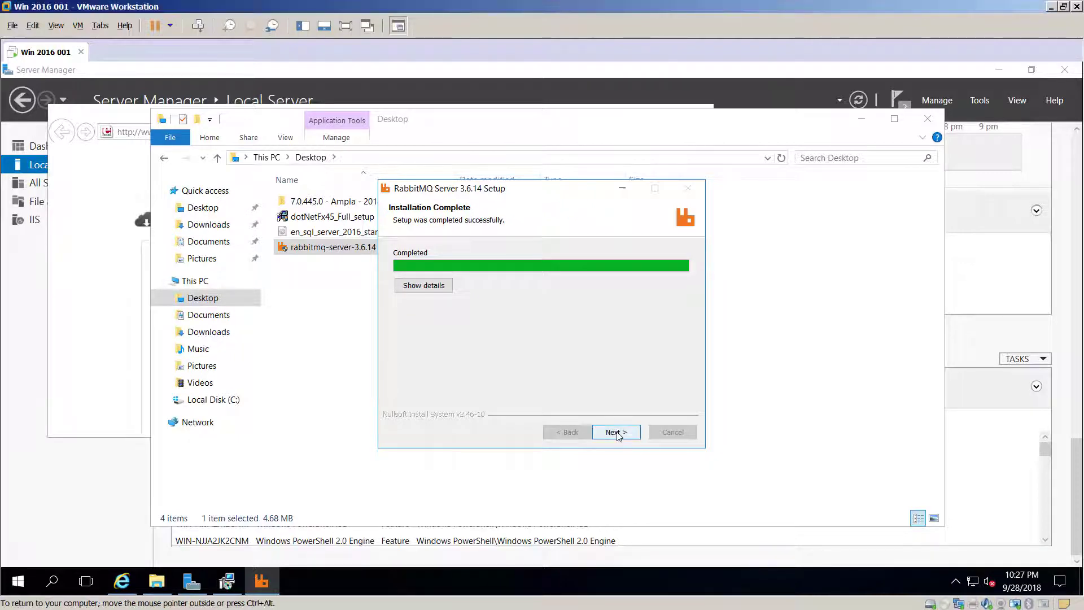
click(616, 432)
click(618, 433)
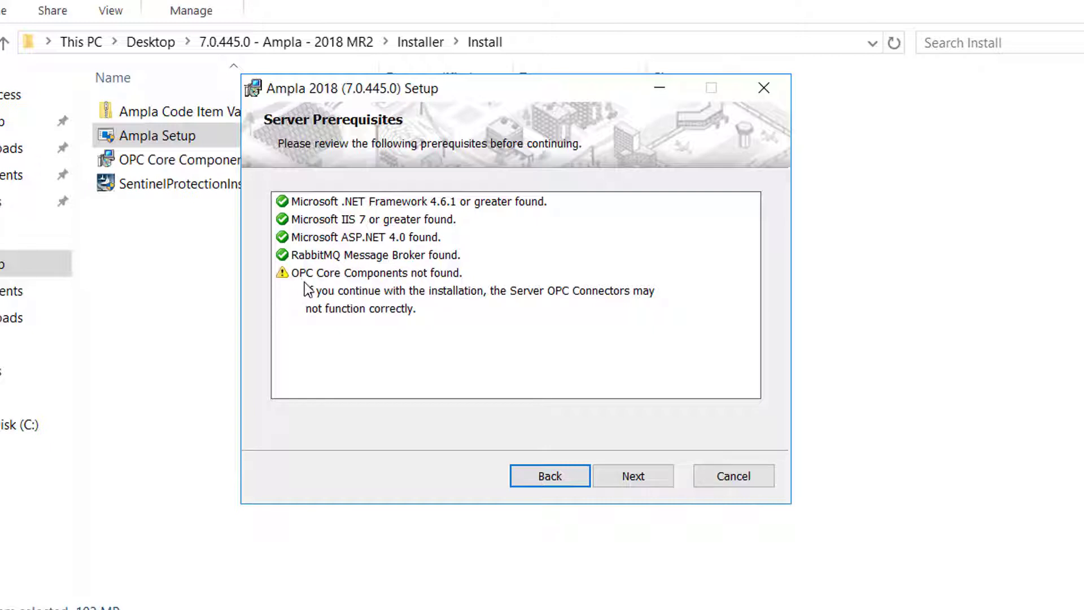
Run the OPC Core Components Redistributable (x64) 105.0 installer and install it for everyone in the default folder.
click(160, 230)
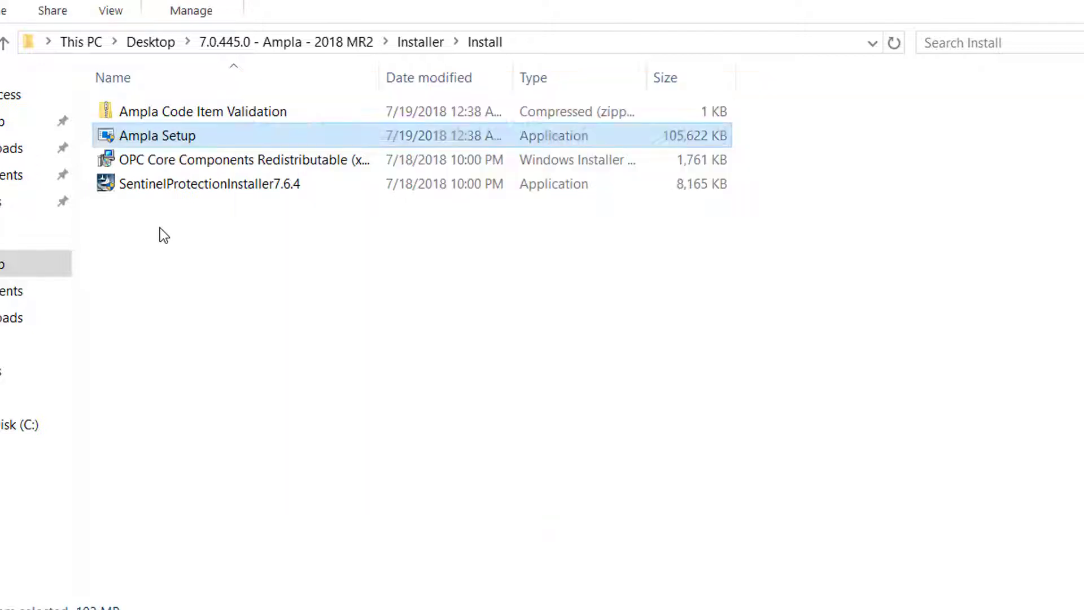
click(198, 159)
double_click(198, 160)
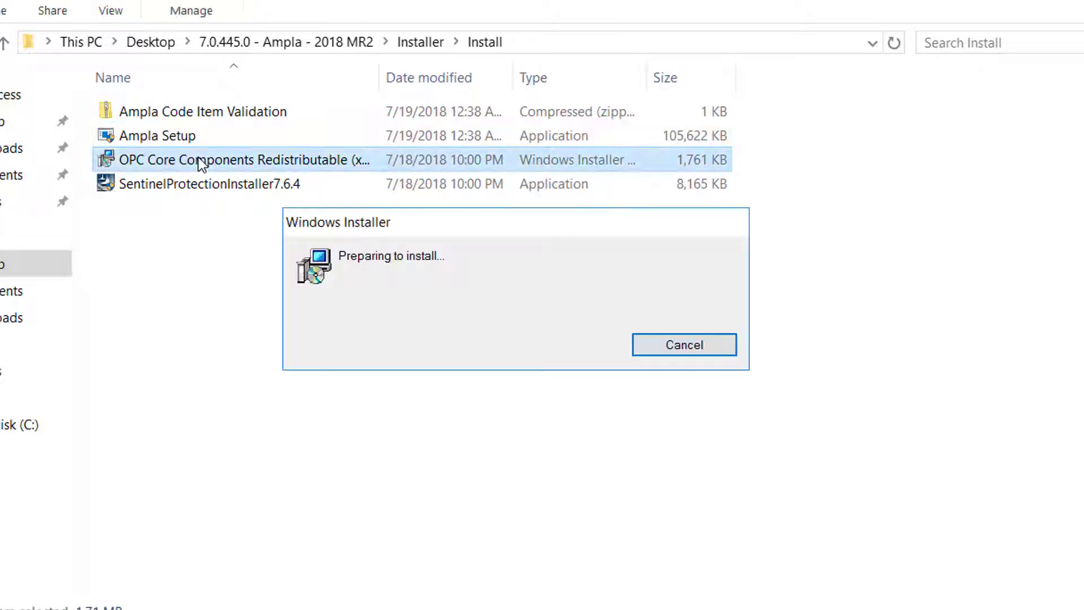
click(743, 492)
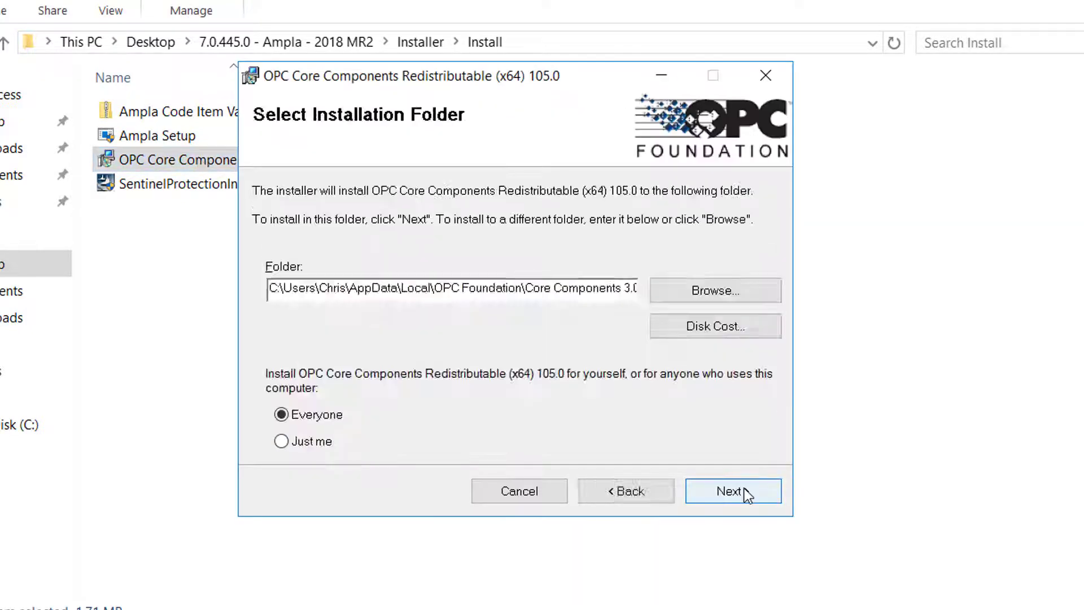
click(743, 492)
click(743, 491)
click(425, 449)
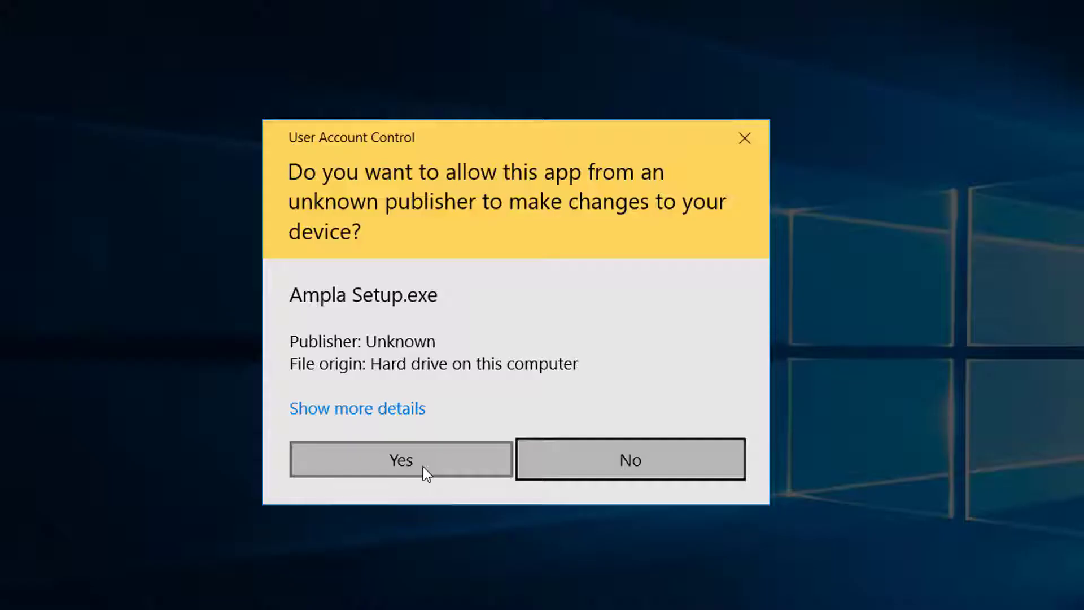
Run Ampla Setup again, continue past the server prerequisites check and accept the license agreement.
click(423, 470)
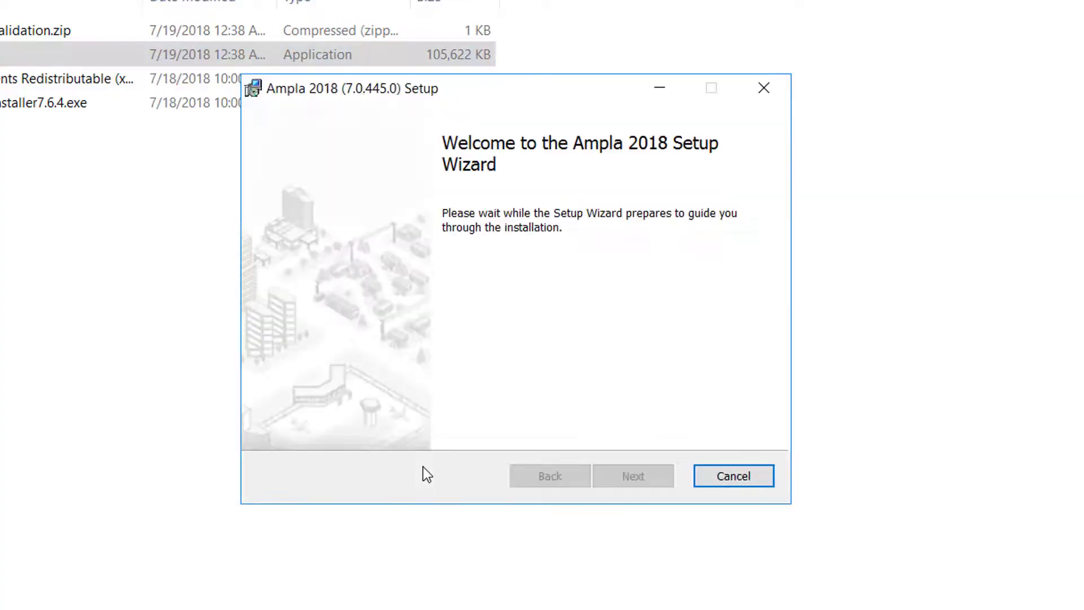
click(635, 478)
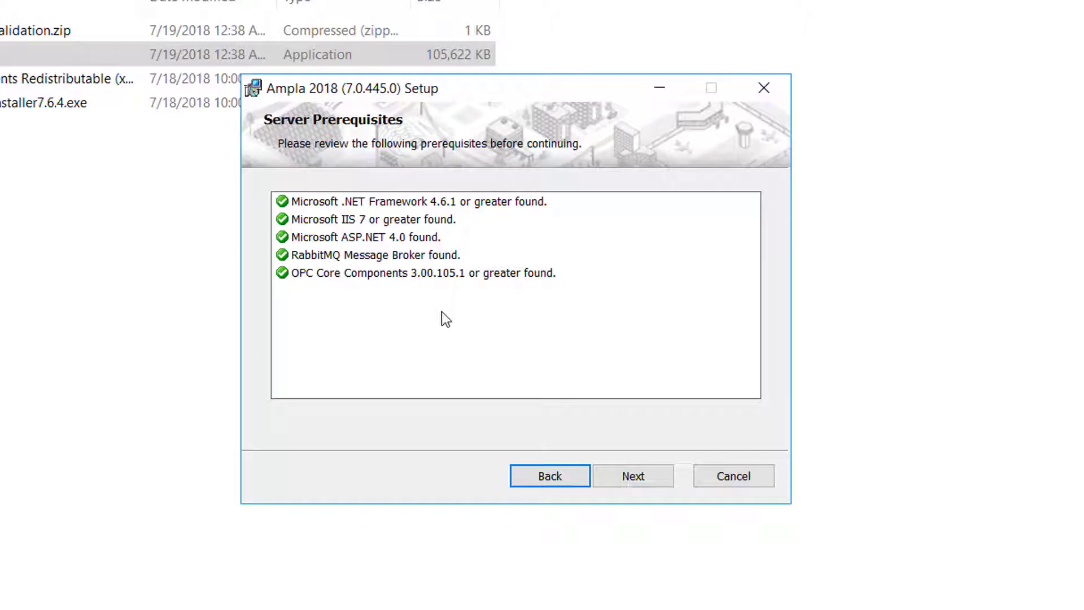
click(643, 478)
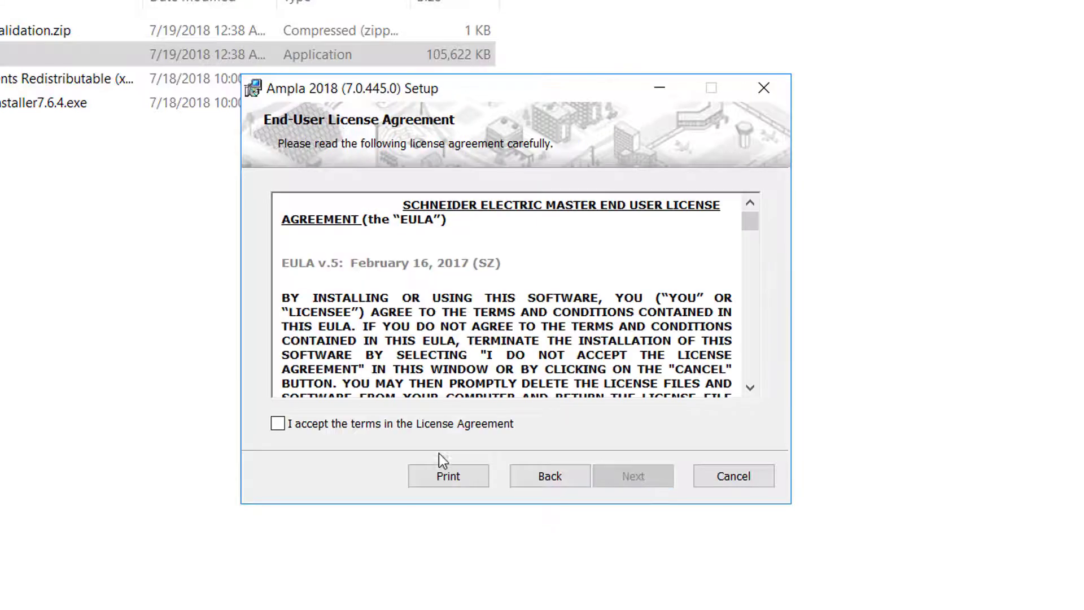
click(389, 424)
click(659, 474)
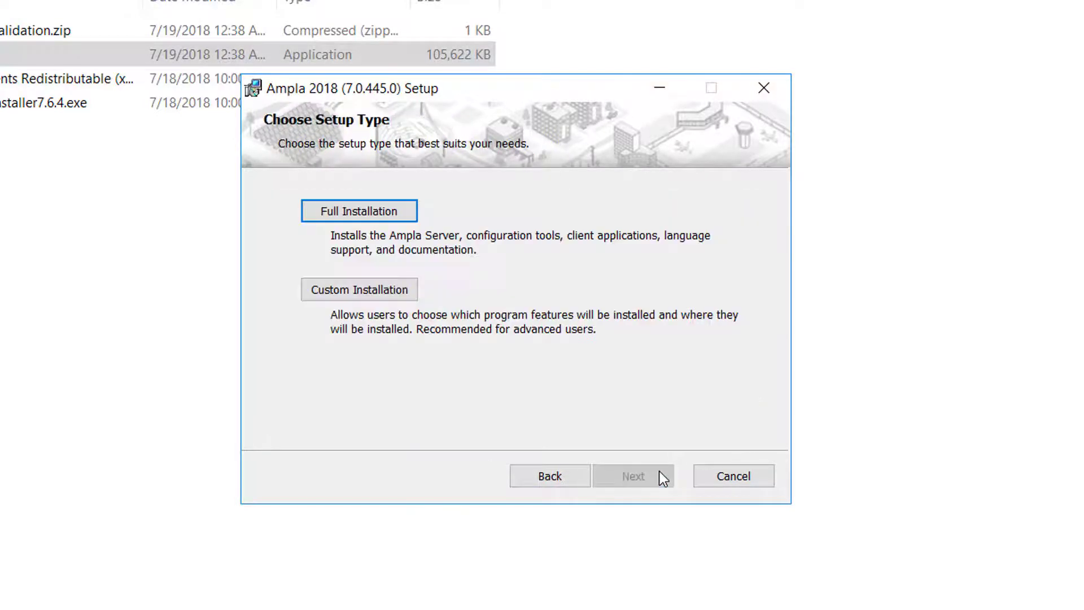
Choose Full Installation with the MSSQLSERVER instance, and enter the Ampla service account name and password.
click(400, 217)
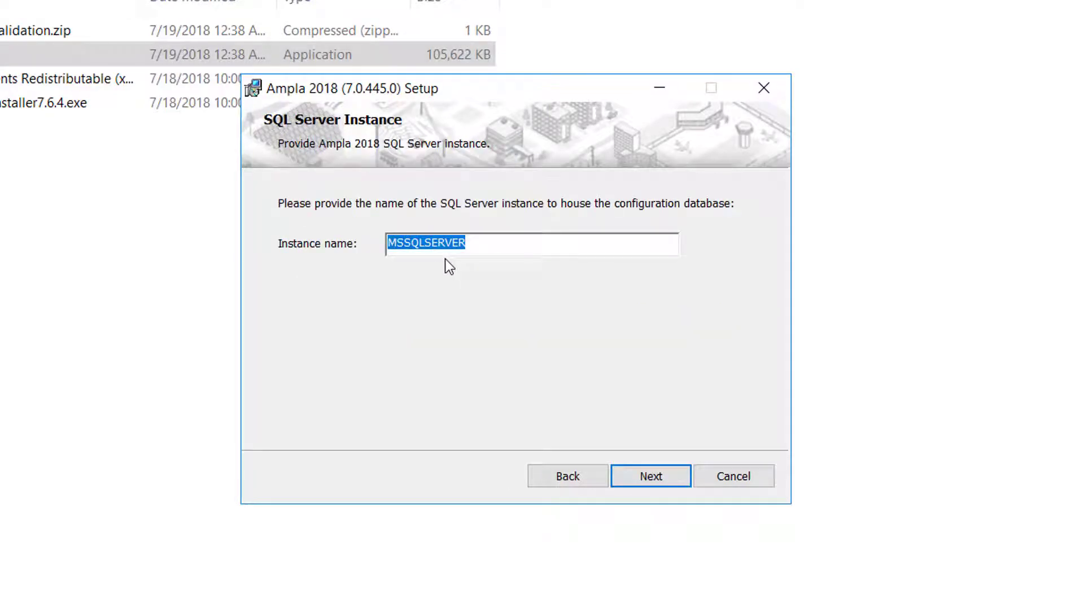
click(651, 476)
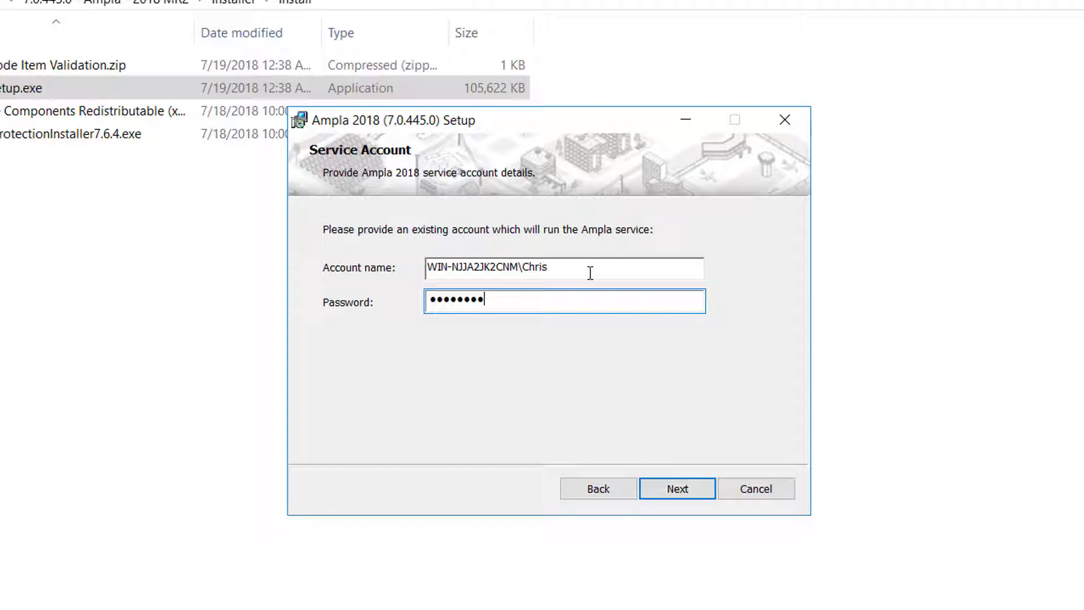
click(687, 489)
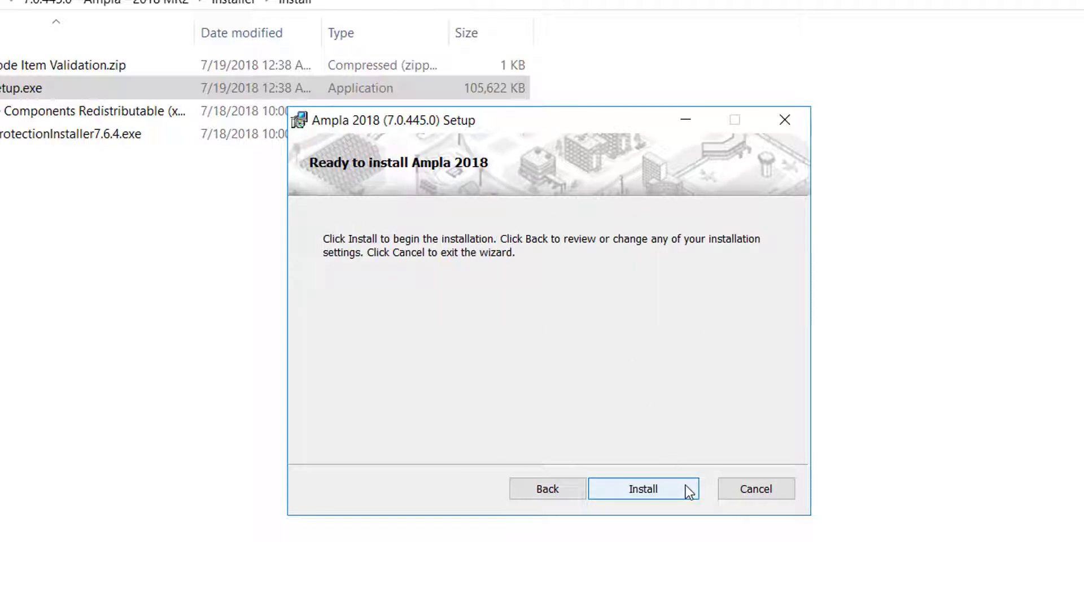
Install Ampla 2018 and finish the setup with the option to launch the Ampla Service Manager enabled.
click(687, 490)
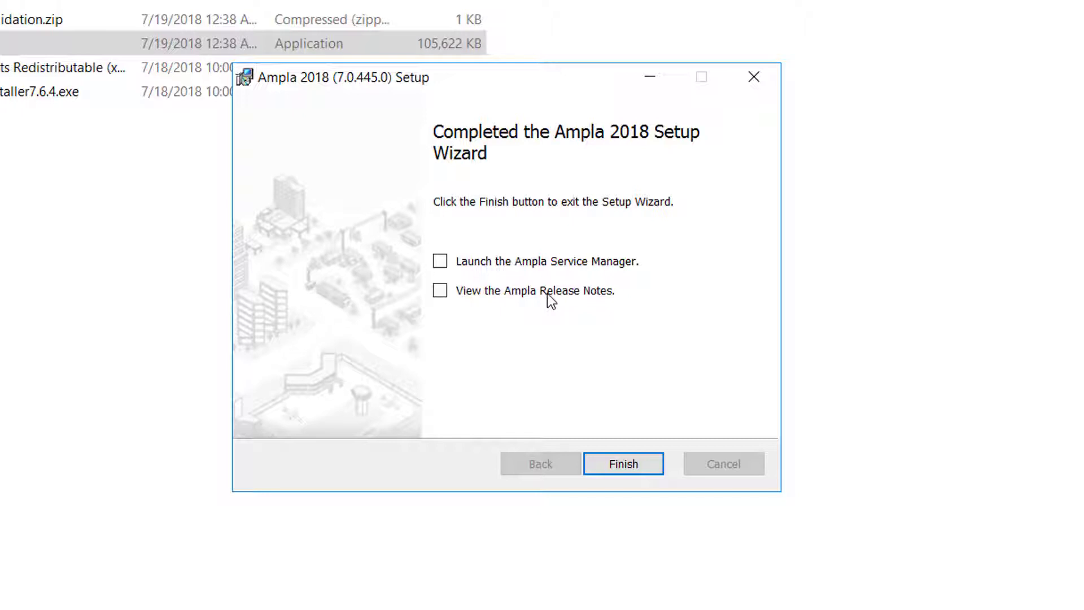
click(441, 262)
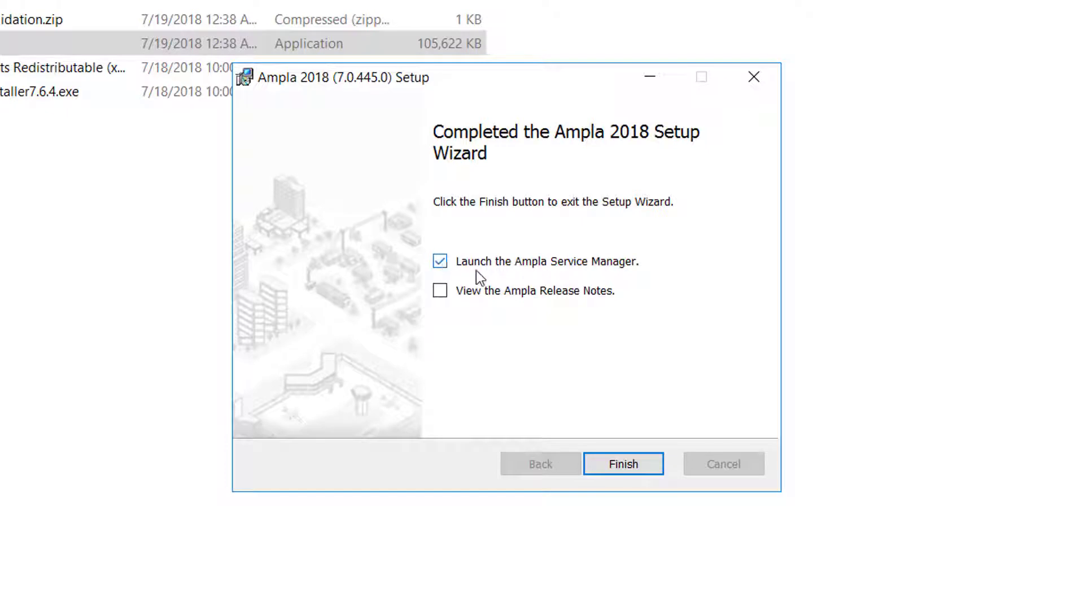
click(630, 466)
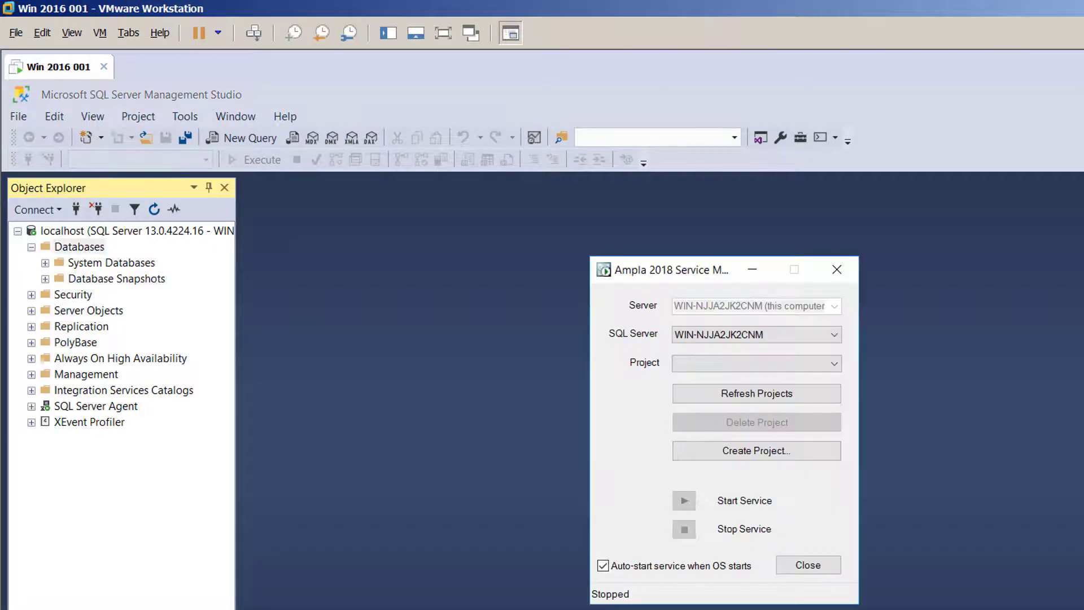
Create a project named NewAmplaProject in the Ampla Service Manager and start its service.
click(737, 449)
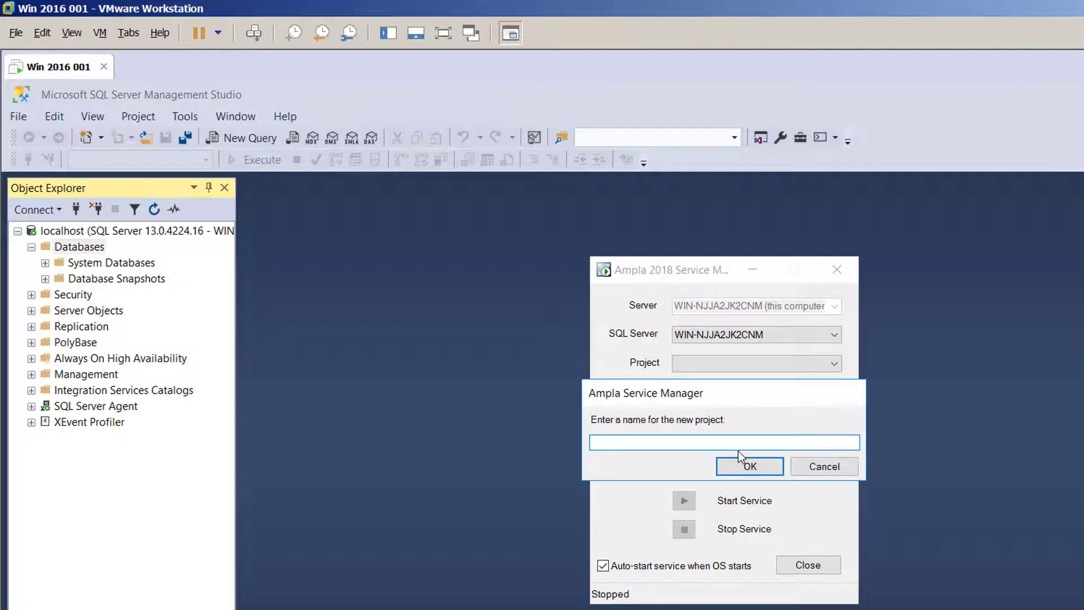
text(NewAmplaProject)
click(751, 466)
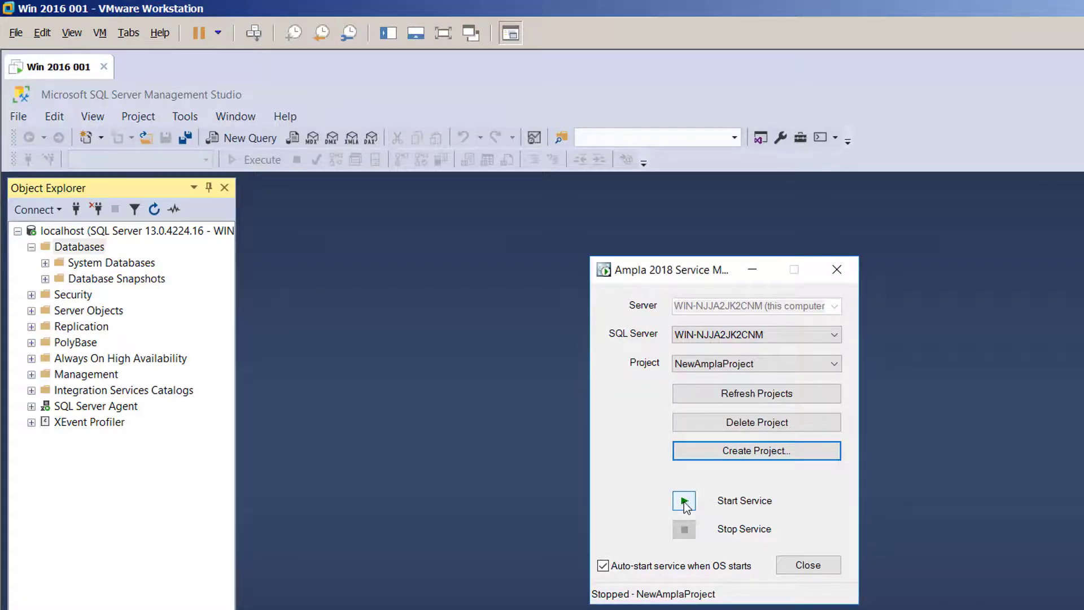
click(684, 501)
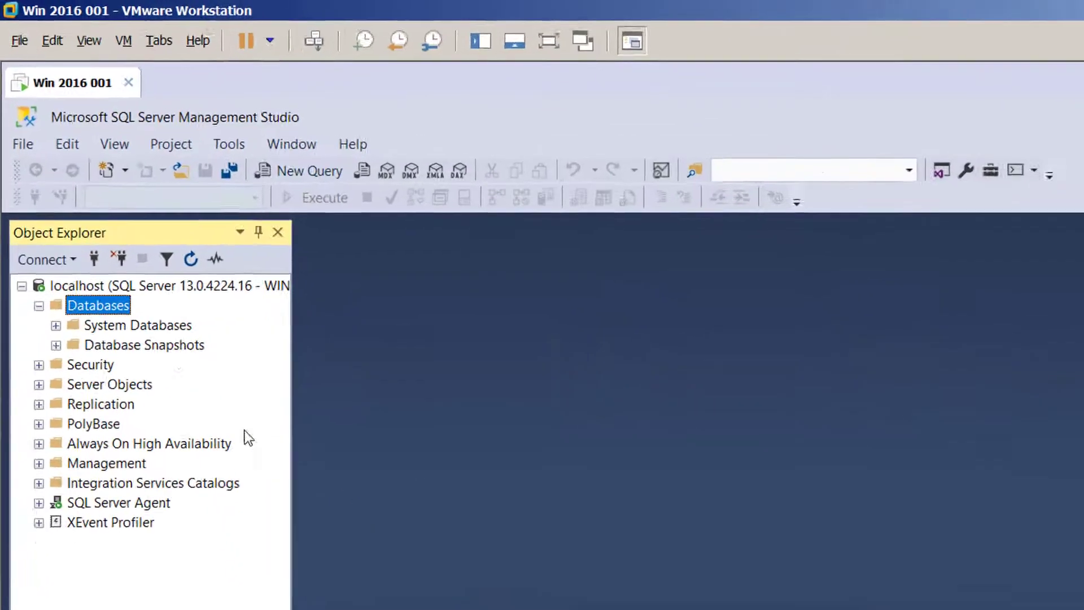
Refresh the Databases list in SQL Server Management Studio, examine the project databases, and return to the Ampla Service Manager.
click(202, 275)
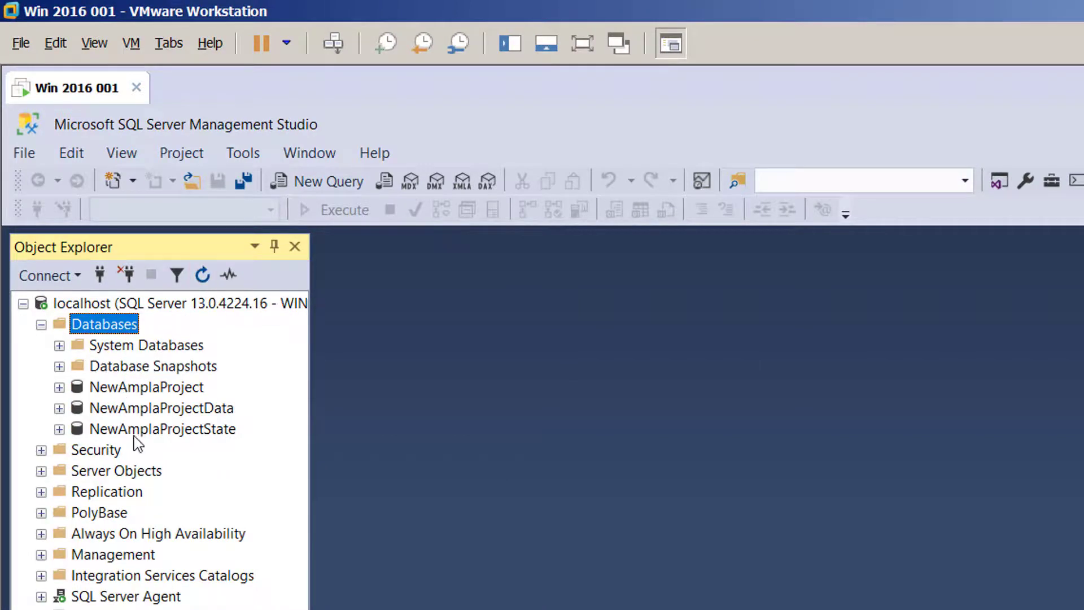
click(107, 390)
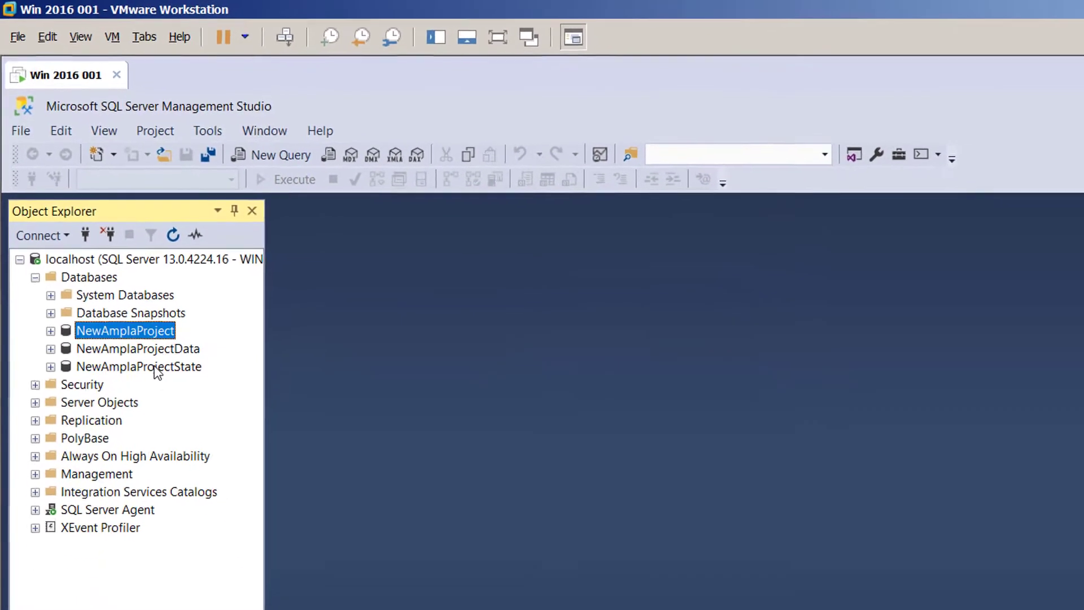
click(300, 587)
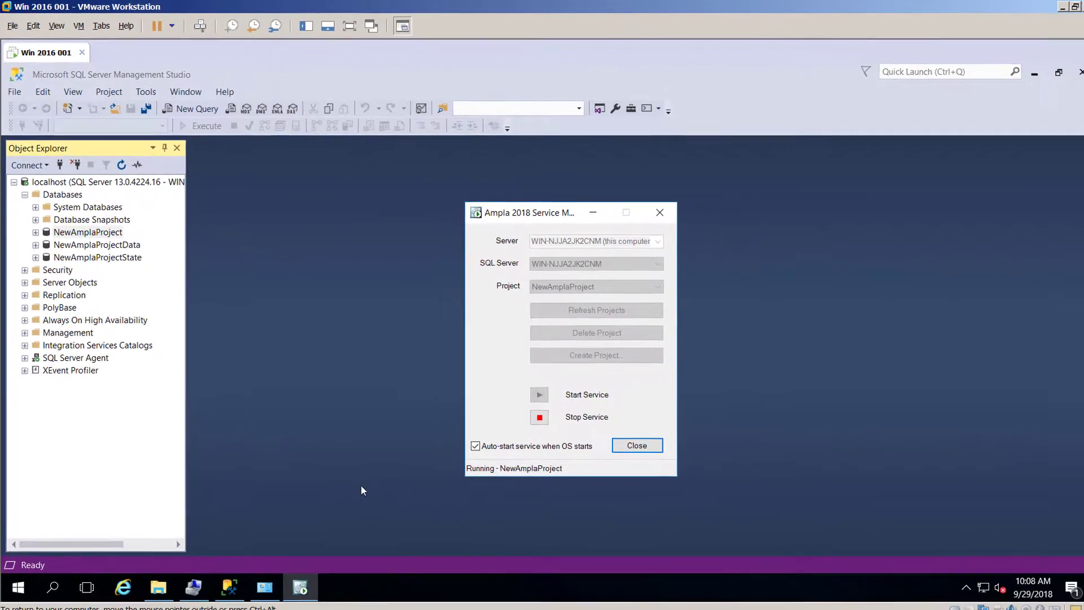